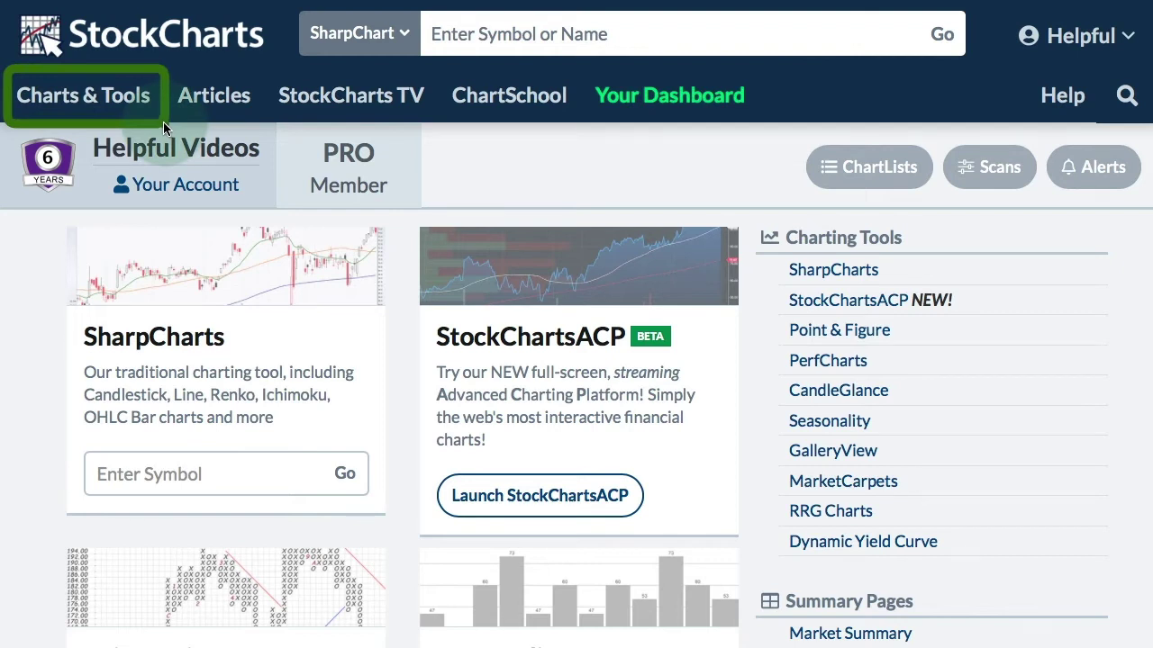
Go to Your Dashboard and open Technical Alert Workbench from Member Tools.
scroll(744, 367, down, 3)
scroll(743, 366, down, 6)
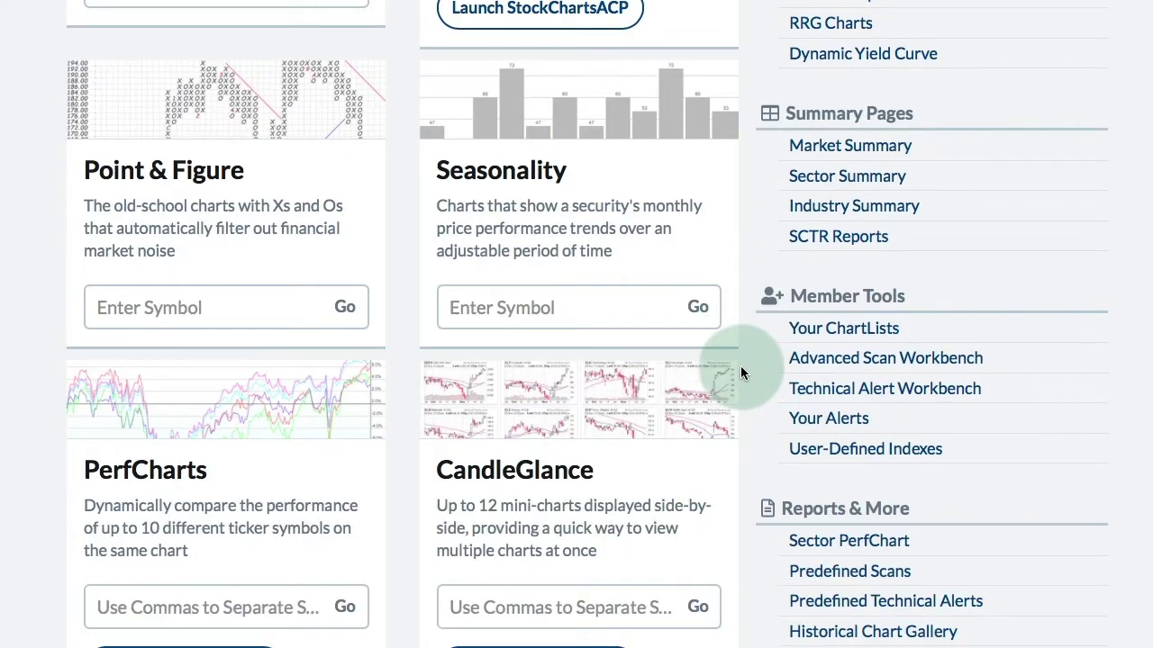
mouse_move(794, 297)
mouse_down()
mouse_move(1042, 463)
mouse_move(1057, 491)
mouse_up()
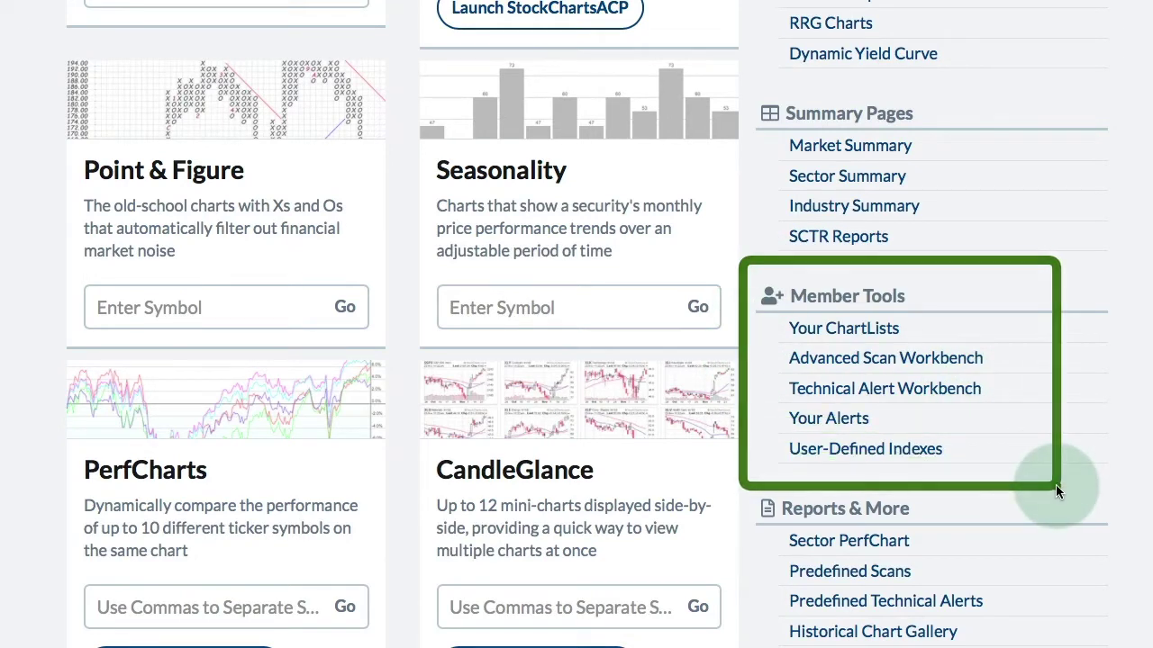
drag(759, 377, 1013, 406)
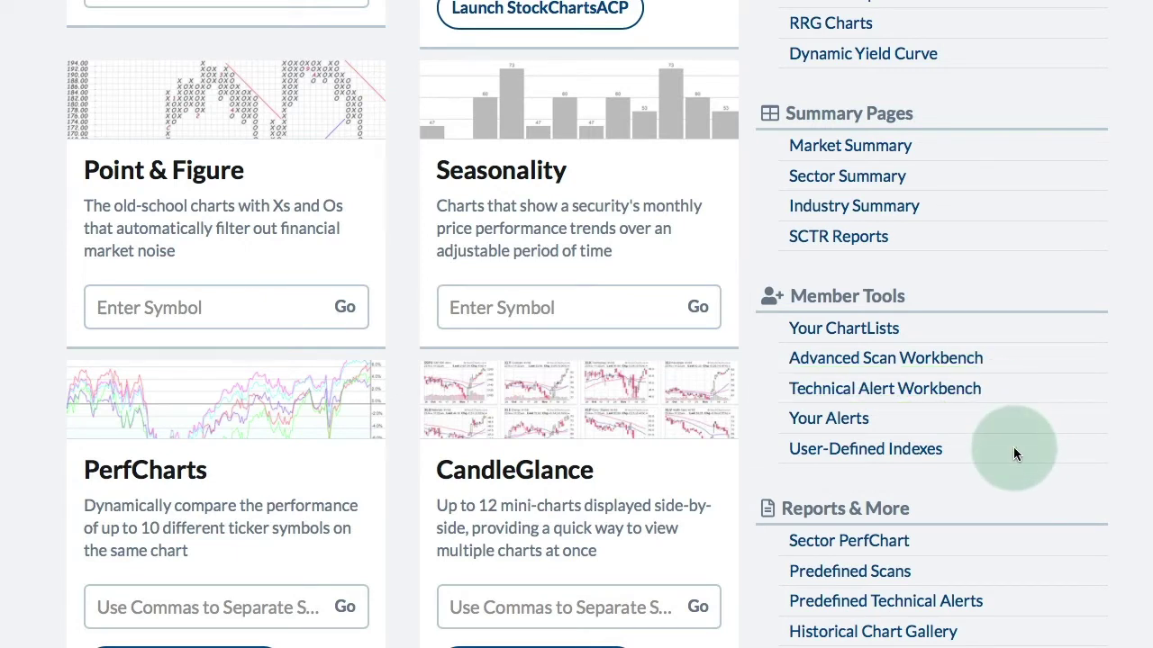
scroll(1011, 468, up, 5)
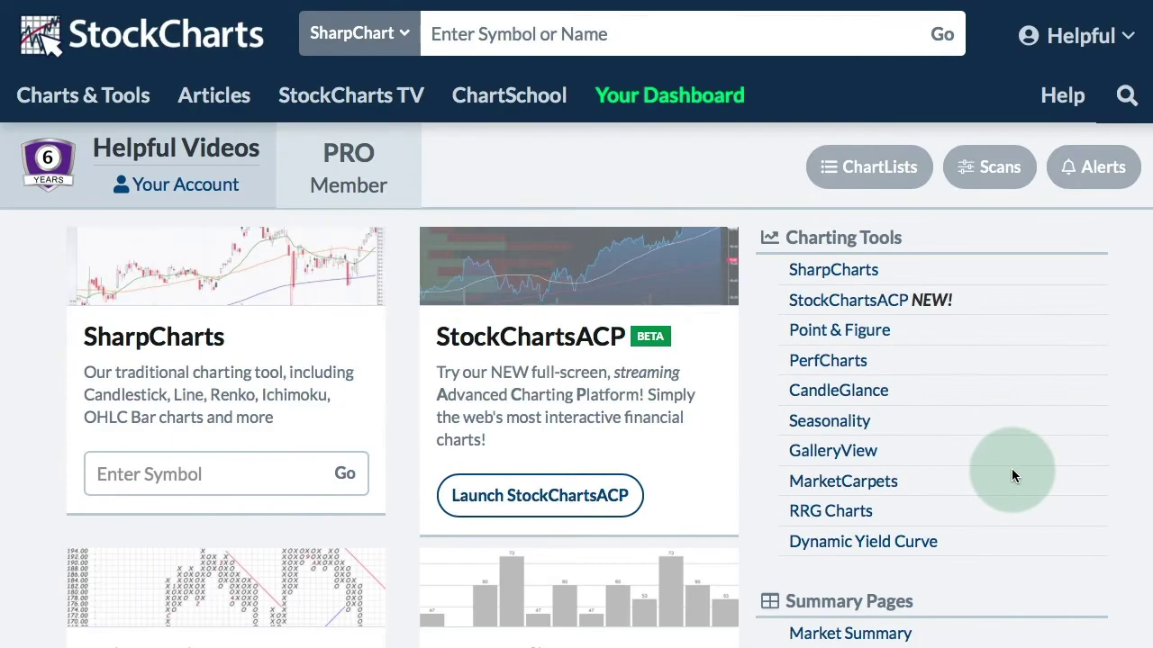
click(658, 96)
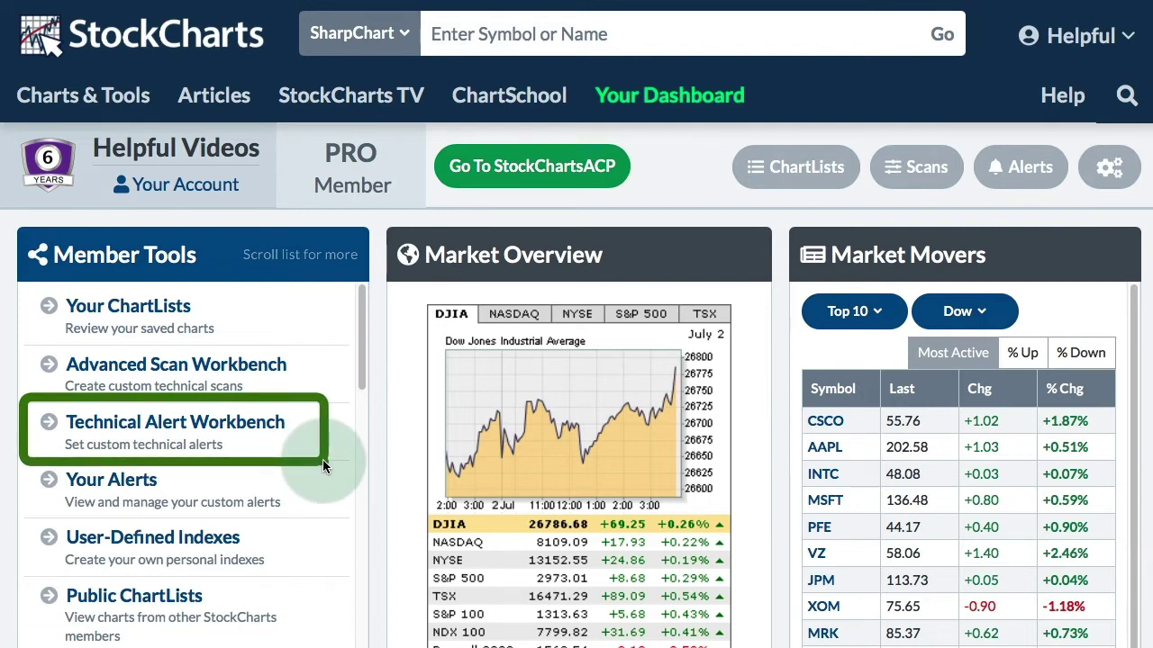
click(250, 421)
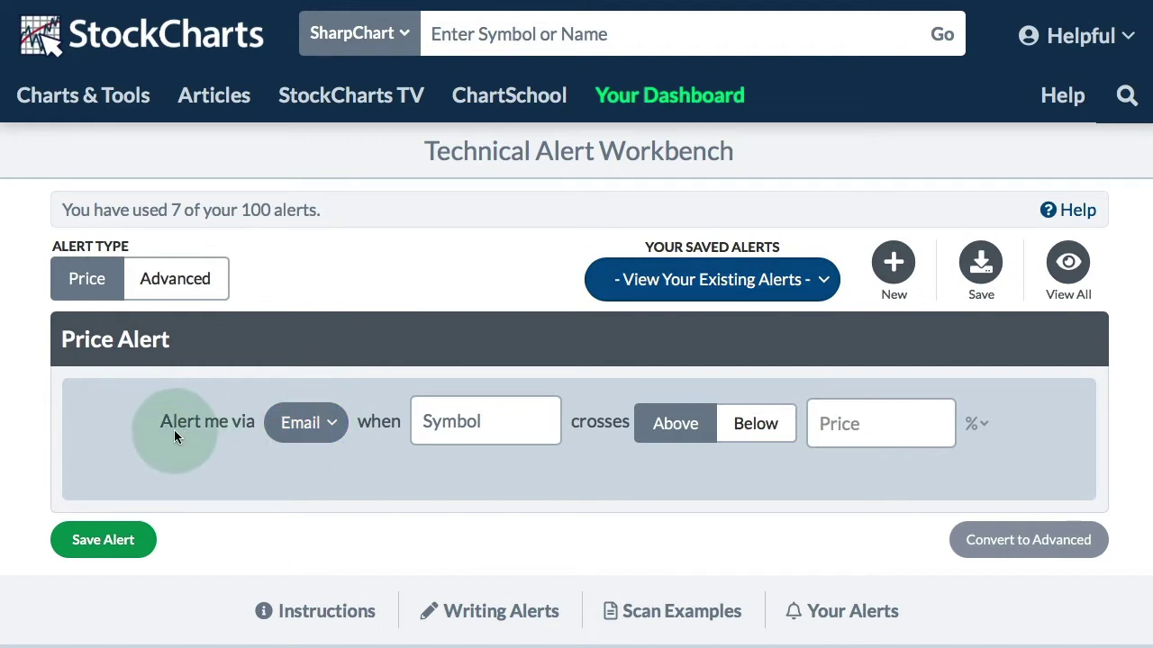
Keep Email delivery and enter QQQ as the alert symbol to load its price.
click(325, 433)
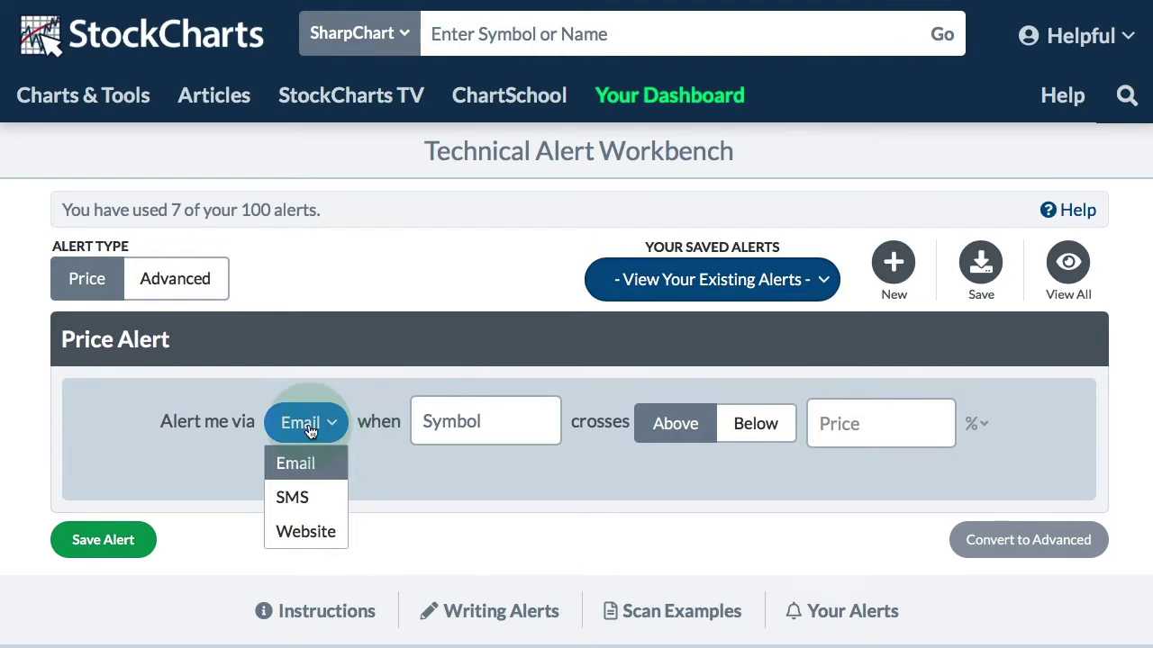
click(423, 459)
click(452, 430)
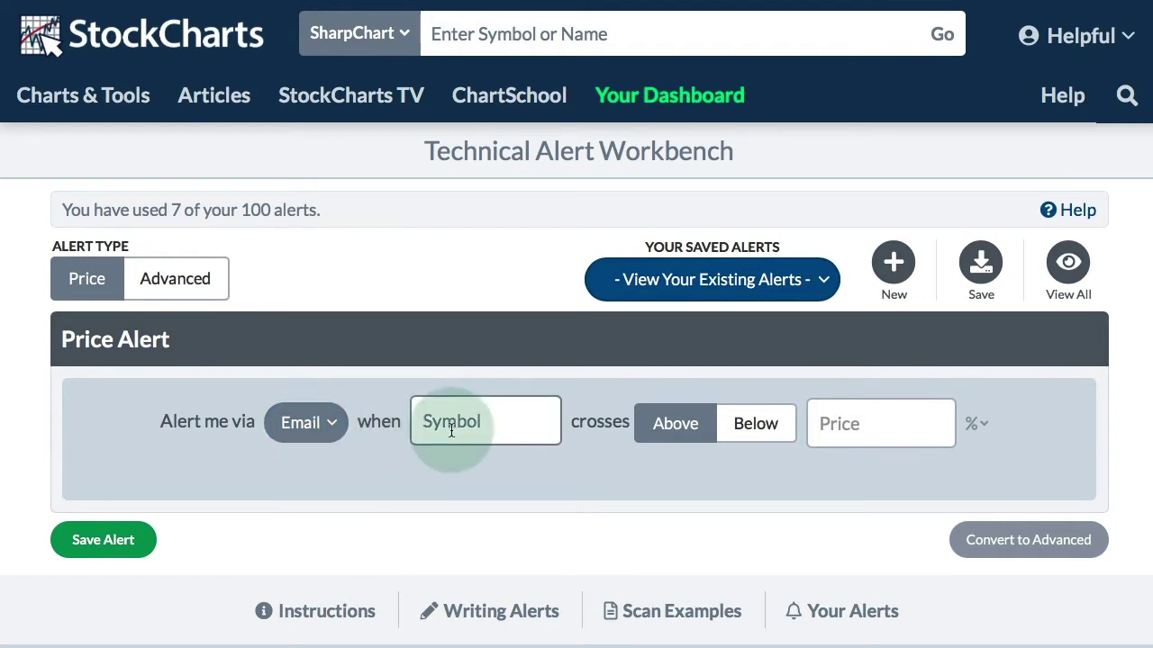
text(qqq)
click(506, 438)
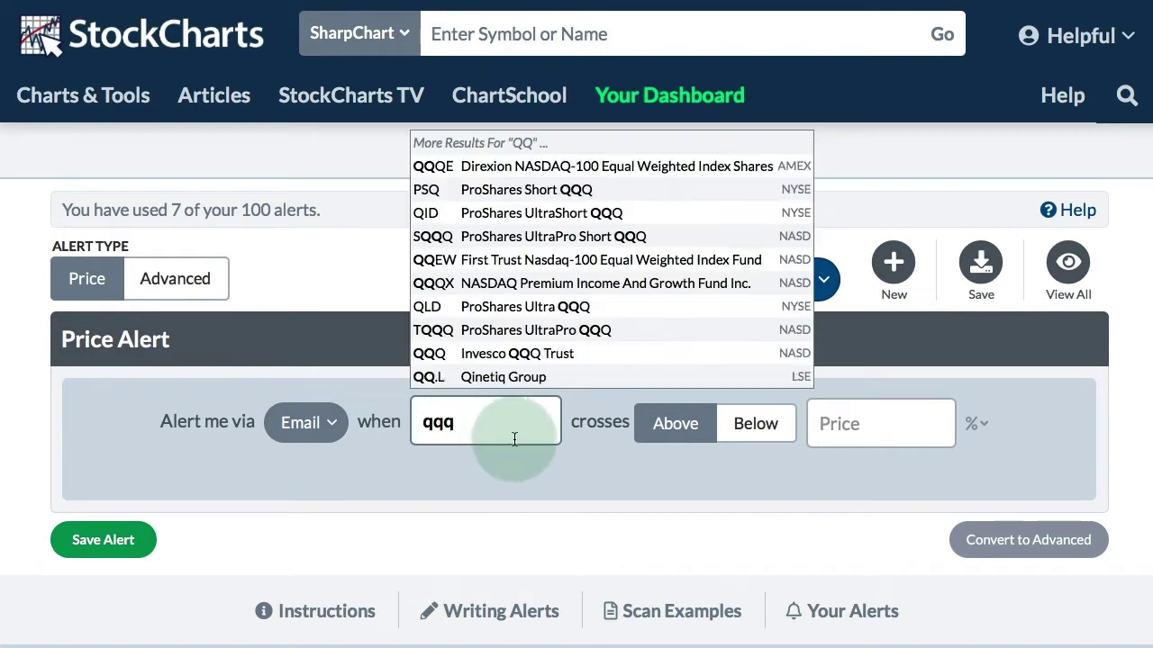
click(593, 445)
Set the QQQ alert to trigger when price crosses Below 190.01.
scroll(592, 443, down, 1)
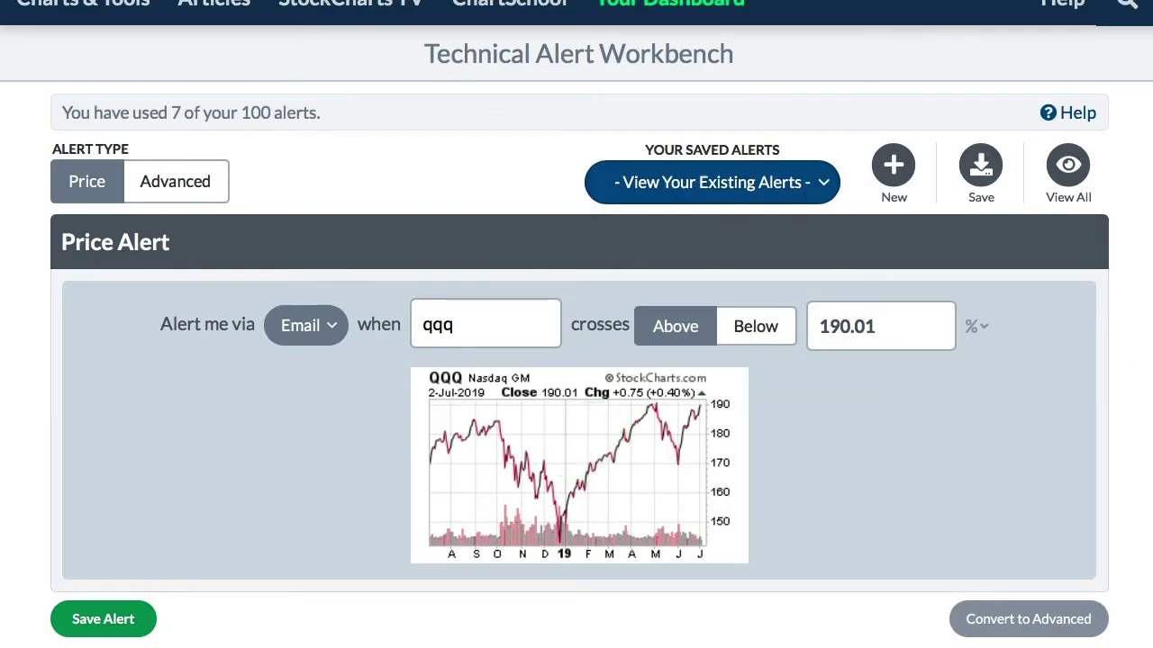
drag(391, 362, 775, 570)
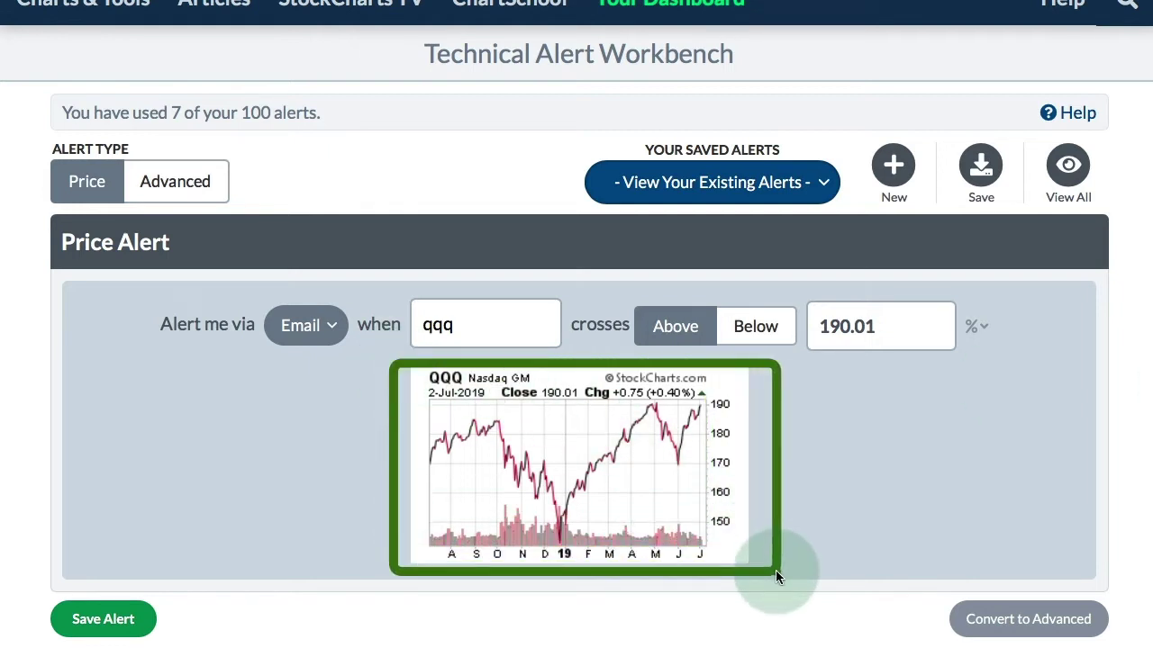
click(821, 538)
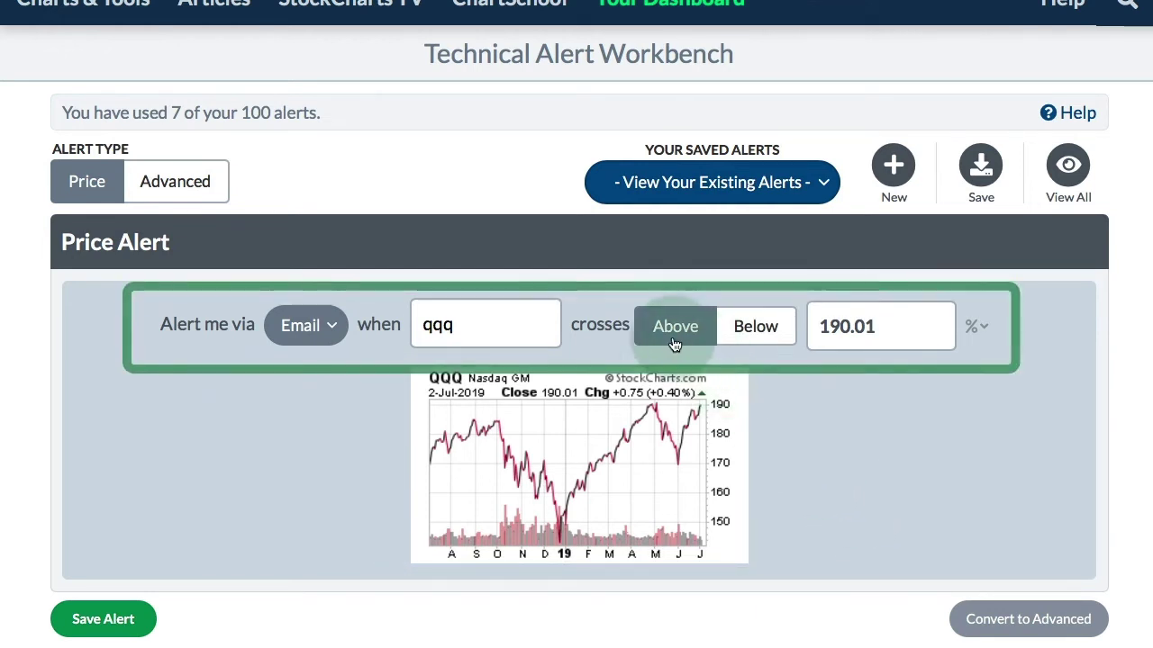
click(755, 332)
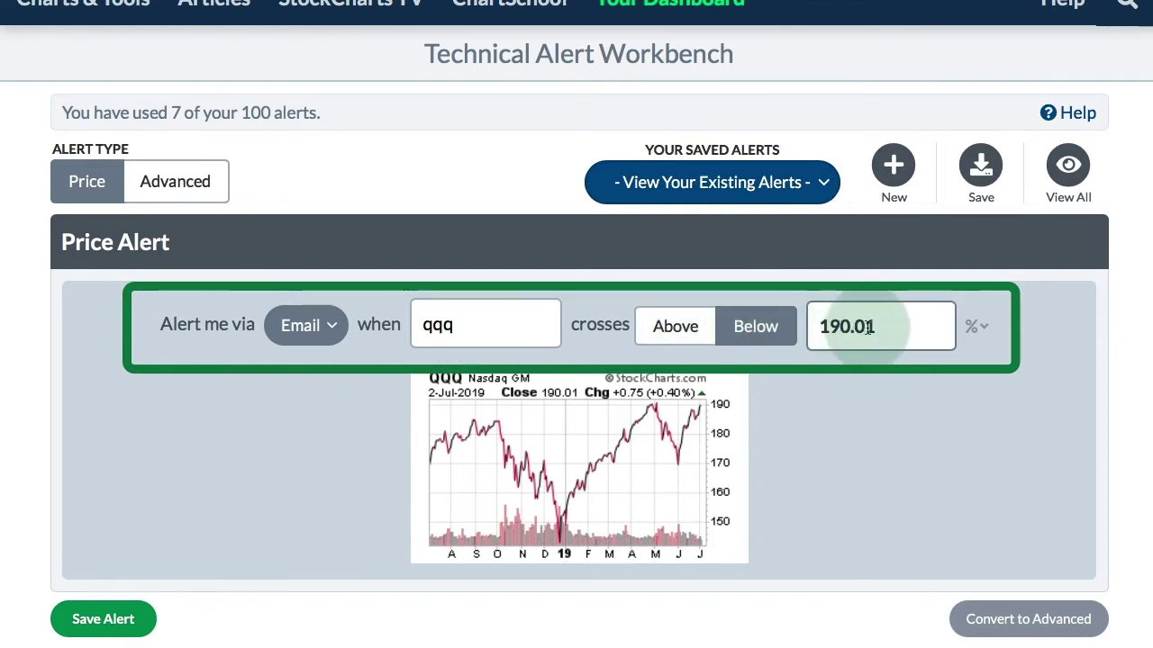
click(977, 329)
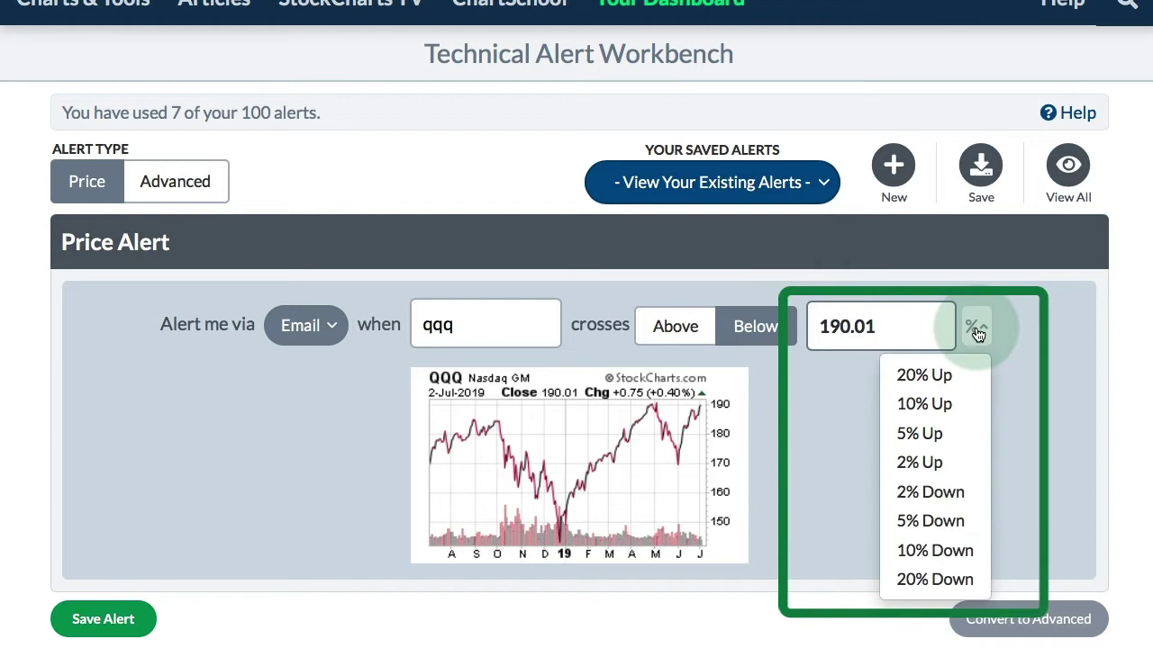
Apply the 5% Down preset, edit the threshold to 185, and save the QQQ alert.
click(930, 521)
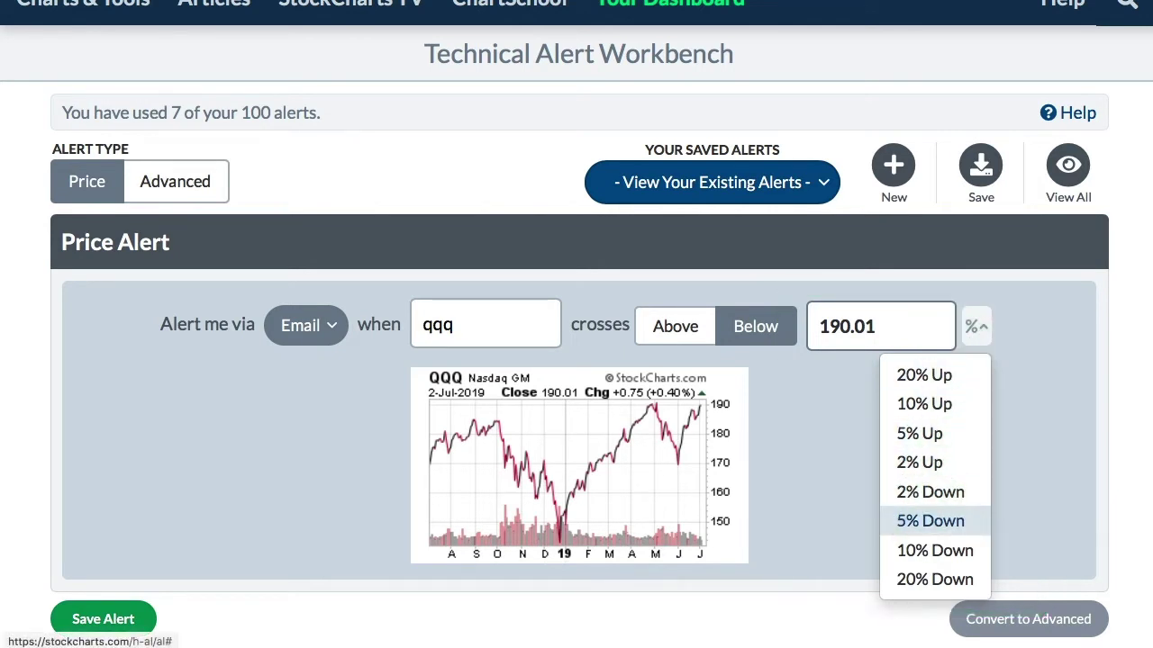
scroll(925, 509, down, 3)
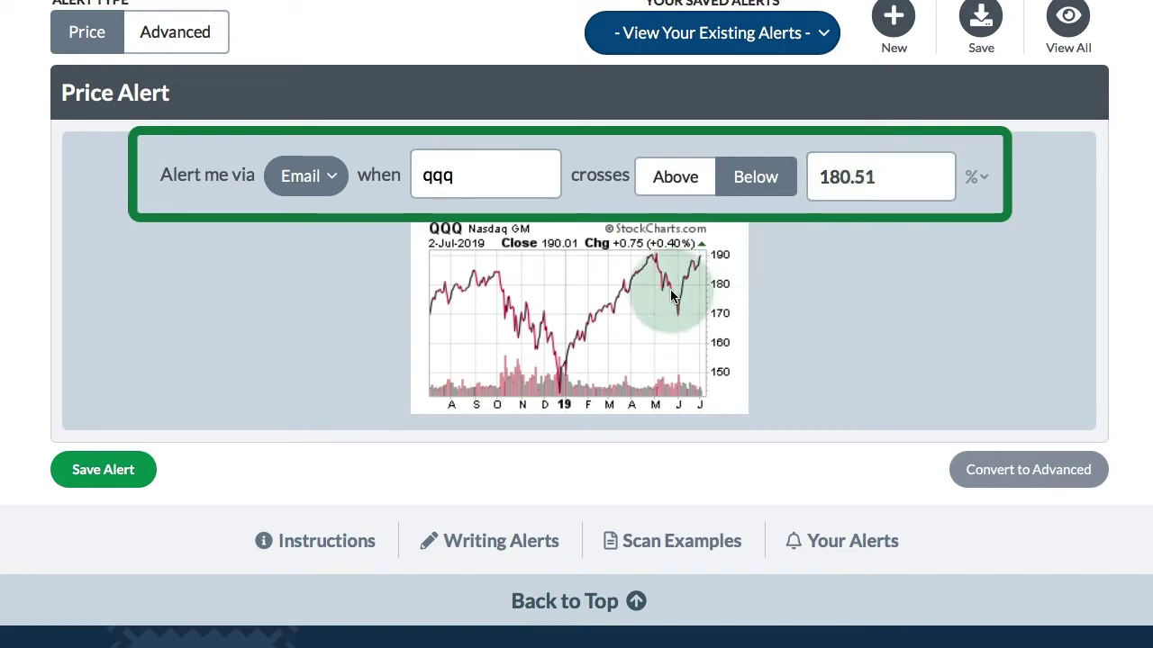
click(893, 172)
key(BackSpace)
key(BackSpace)
key(BackSpace)
text(5)
key(Up)
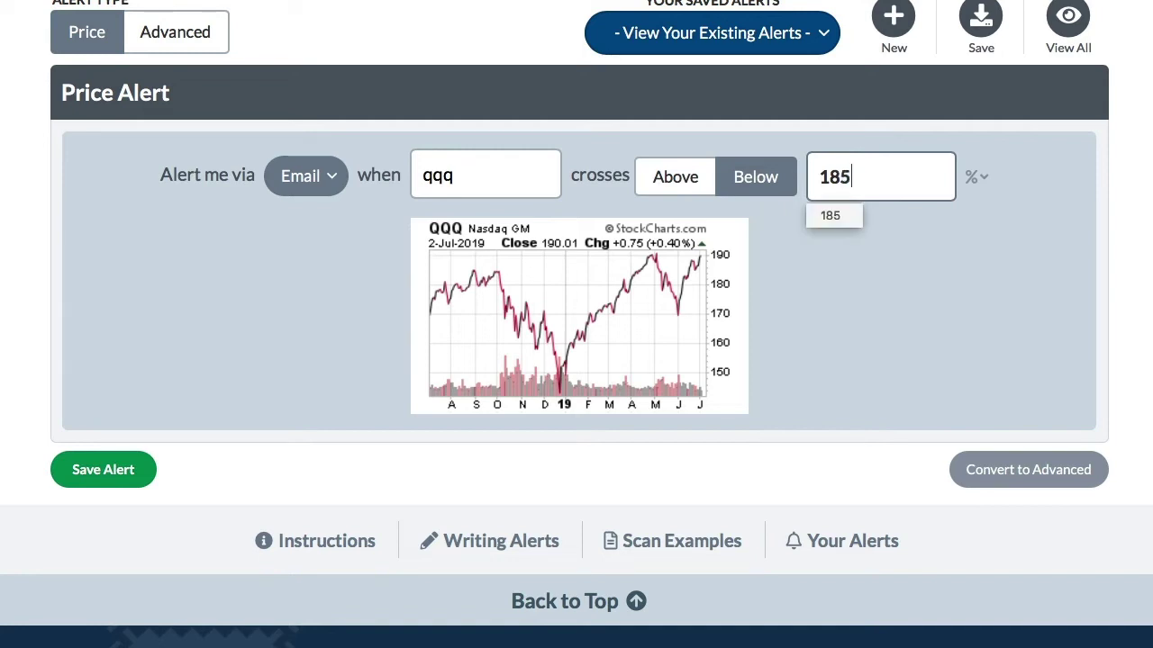
click(921, 283)
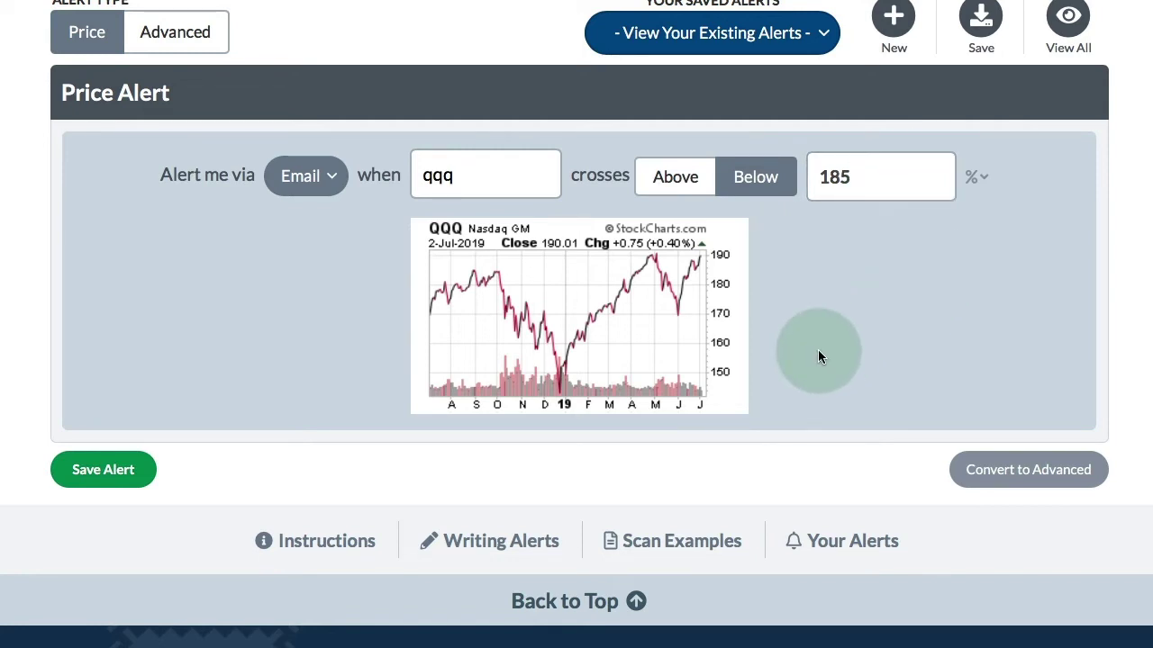
click(101, 475)
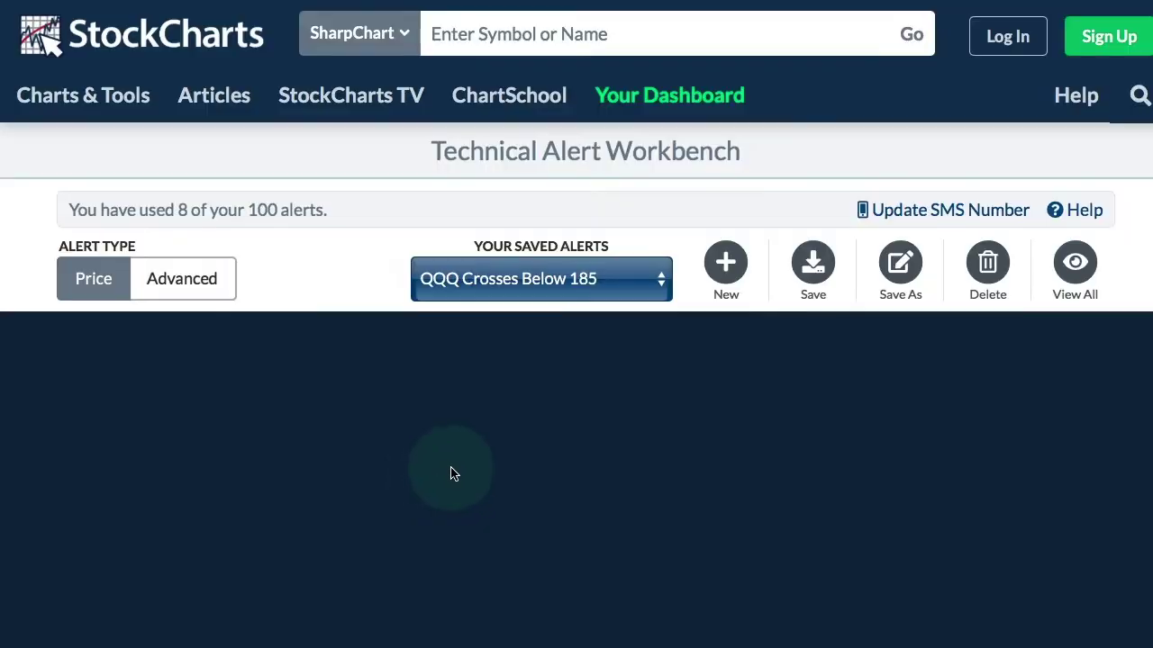
Switch the QQQ alert to Advanced, showing criteria [symbol is 'QQQ'] and [185 x close].
scroll(452, 470, down, 2)
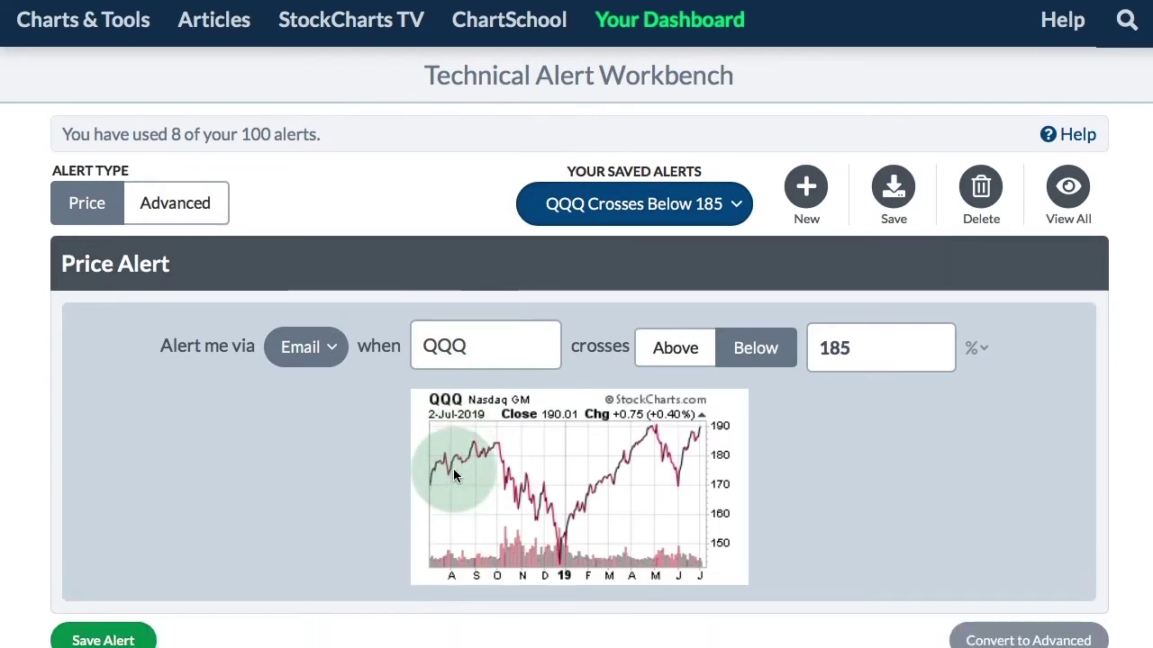
scroll(452, 468, down, 2)
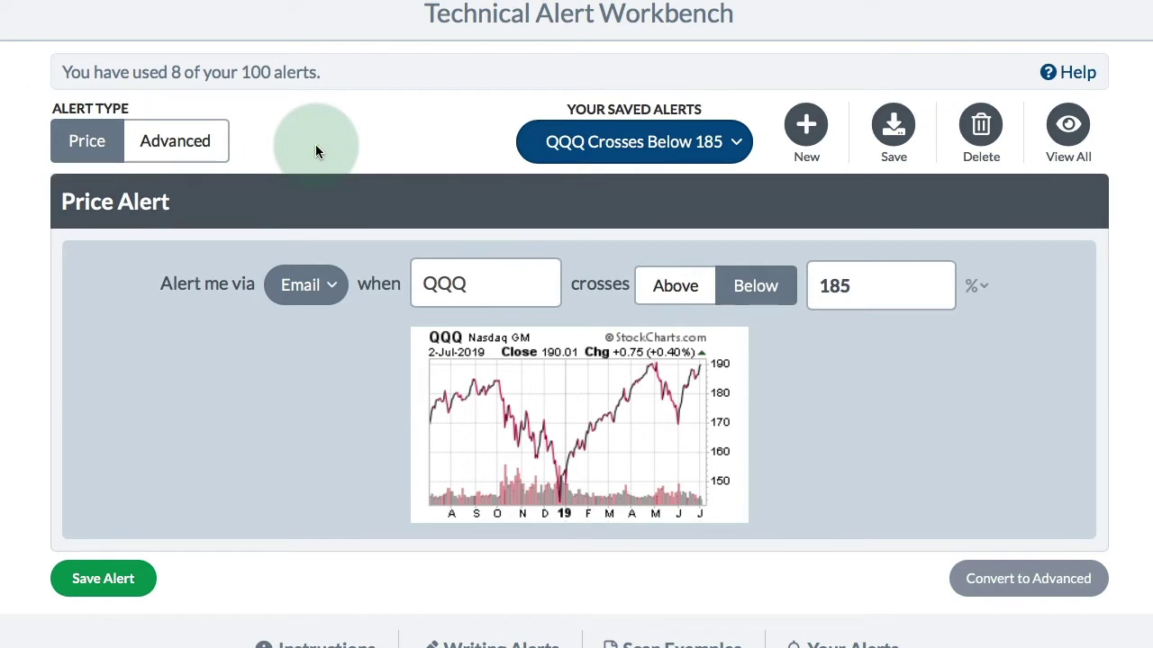
click(180, 149)
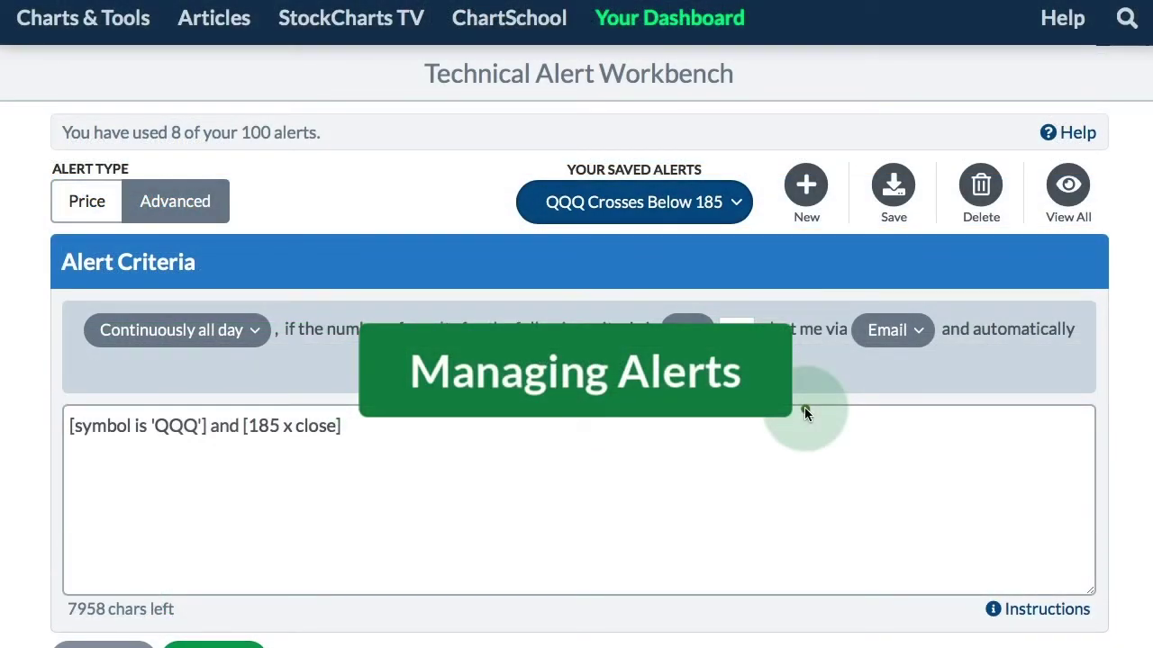
Close the saved-alerts list and create a New alert, confirming the discard of changes.
mouse_move(461, 141)
mouse_down()
mouse_move(1085, 203)
mouse_move(1130, 241)
mouse_up()
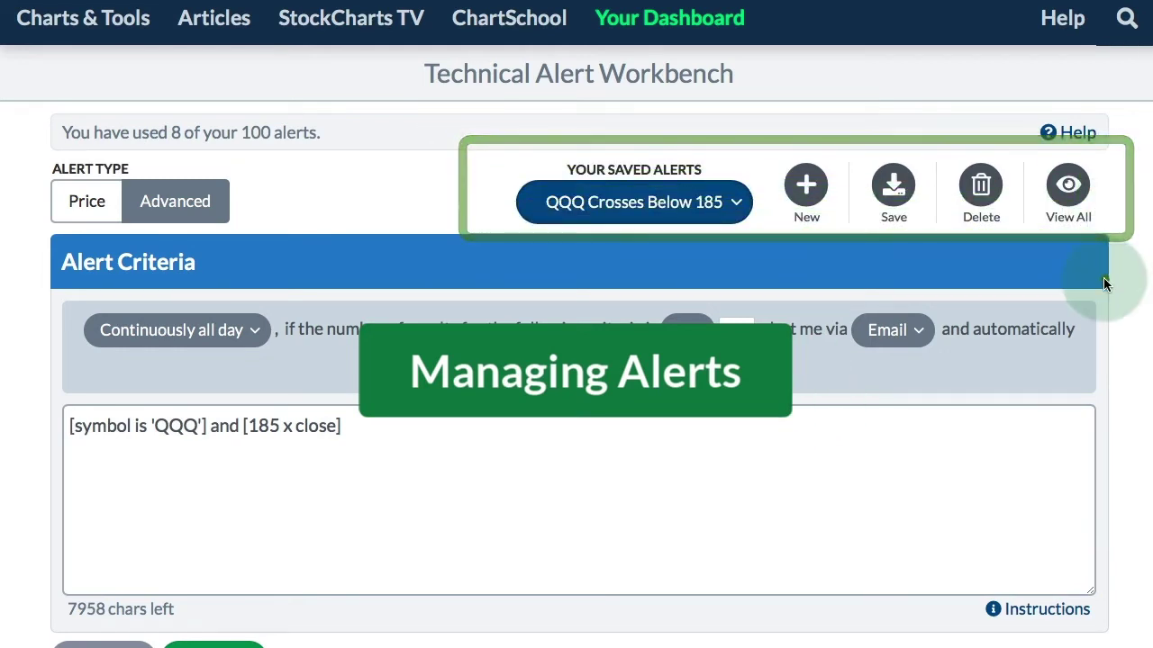
click(684, 204)
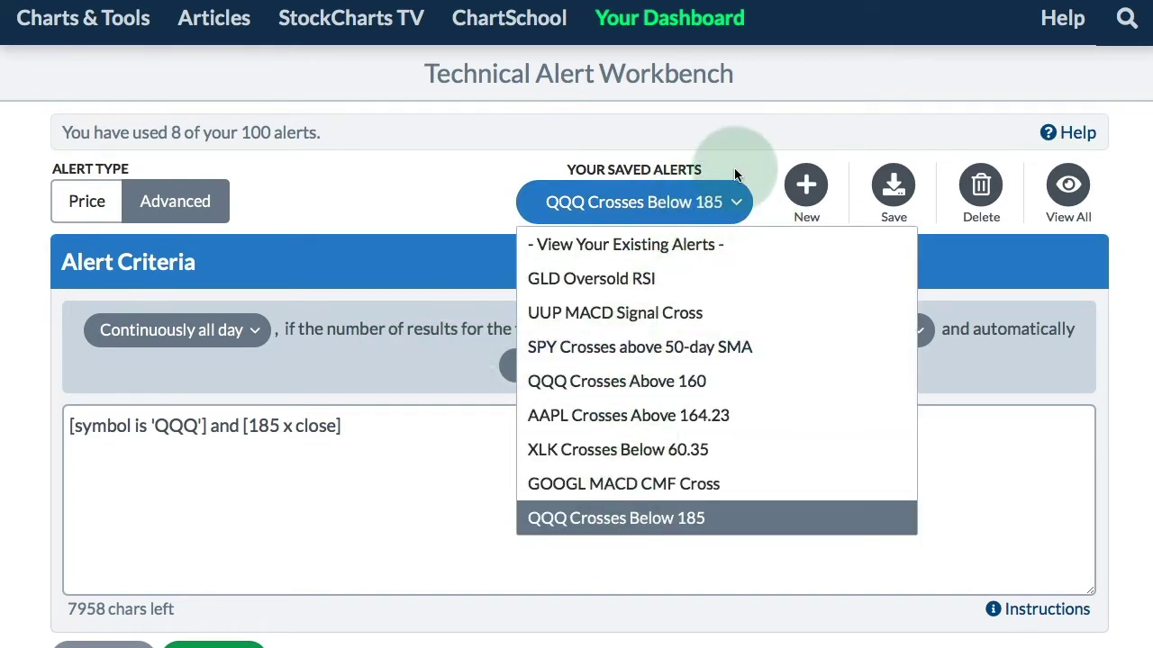
click(802, 191)
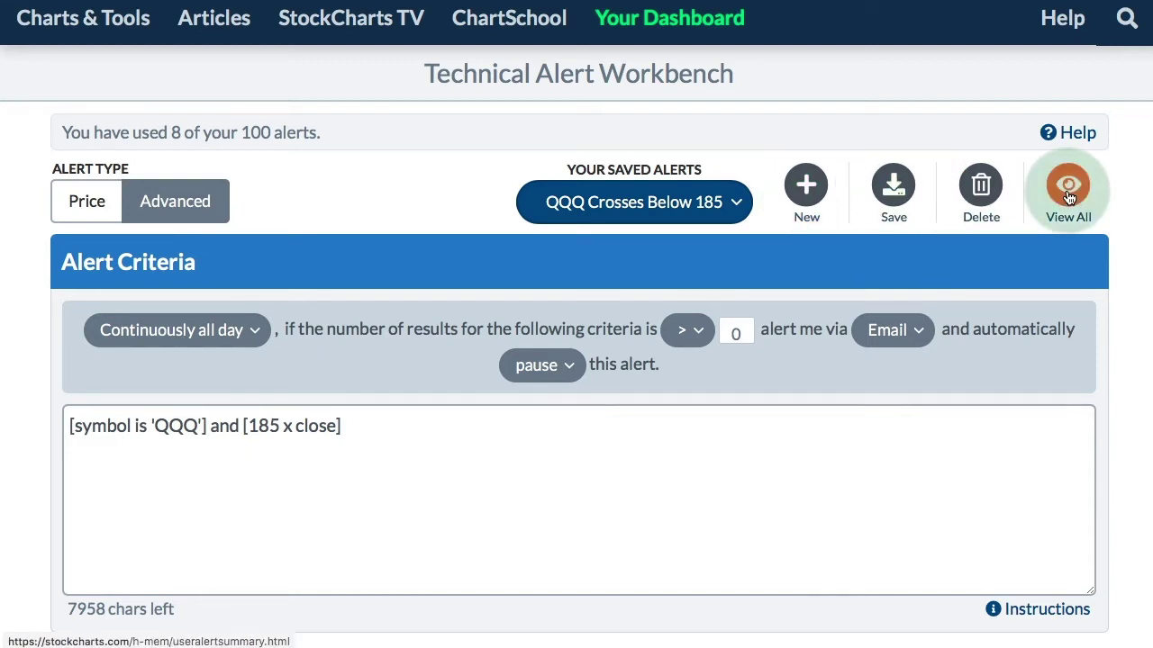
click(795, 194)
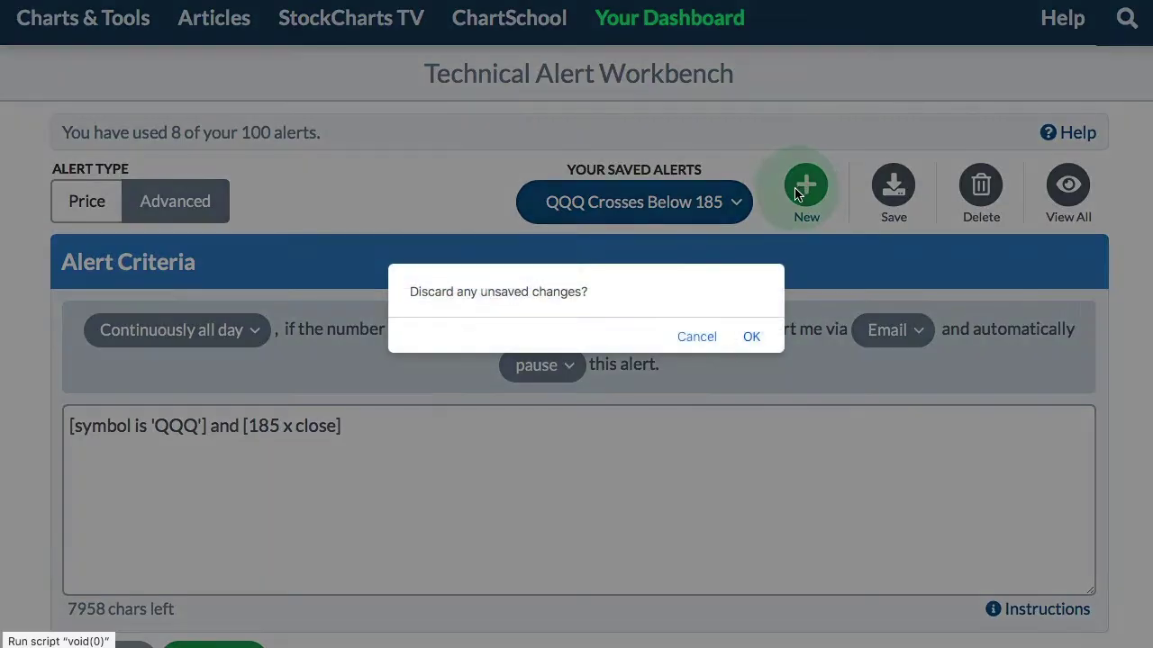
click(751, 336)
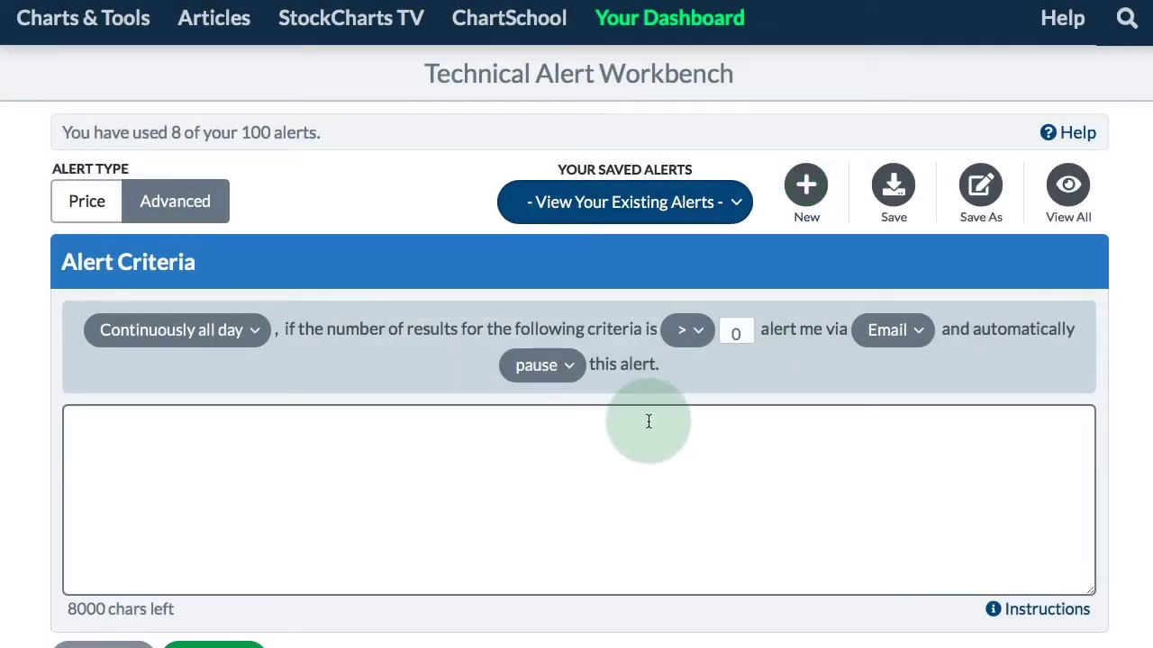
Paste [symbol = "AAPL"] and [MACD Signal(12,26,9) x MACD Line(12,26,9)] as criteria and check syntax.
click(484, 462)
text([symbol = "AAPL"] and [MACD Signal(12,26,9) x MACD Line(12,26,9)])
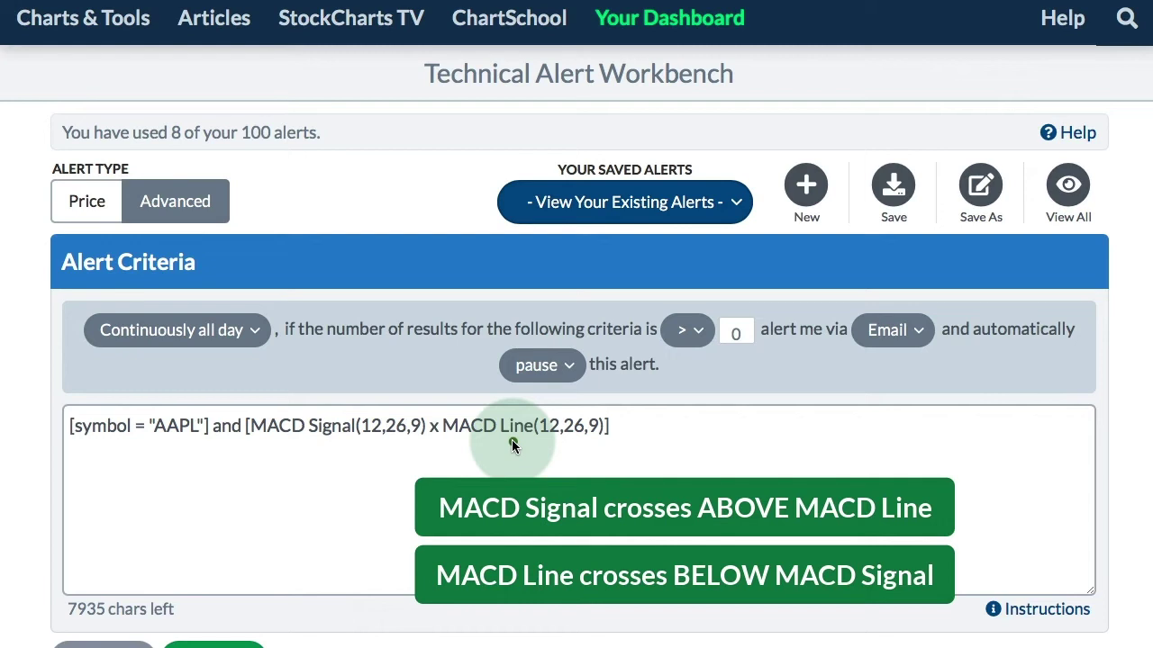
scroll(512, 444, down, 1)
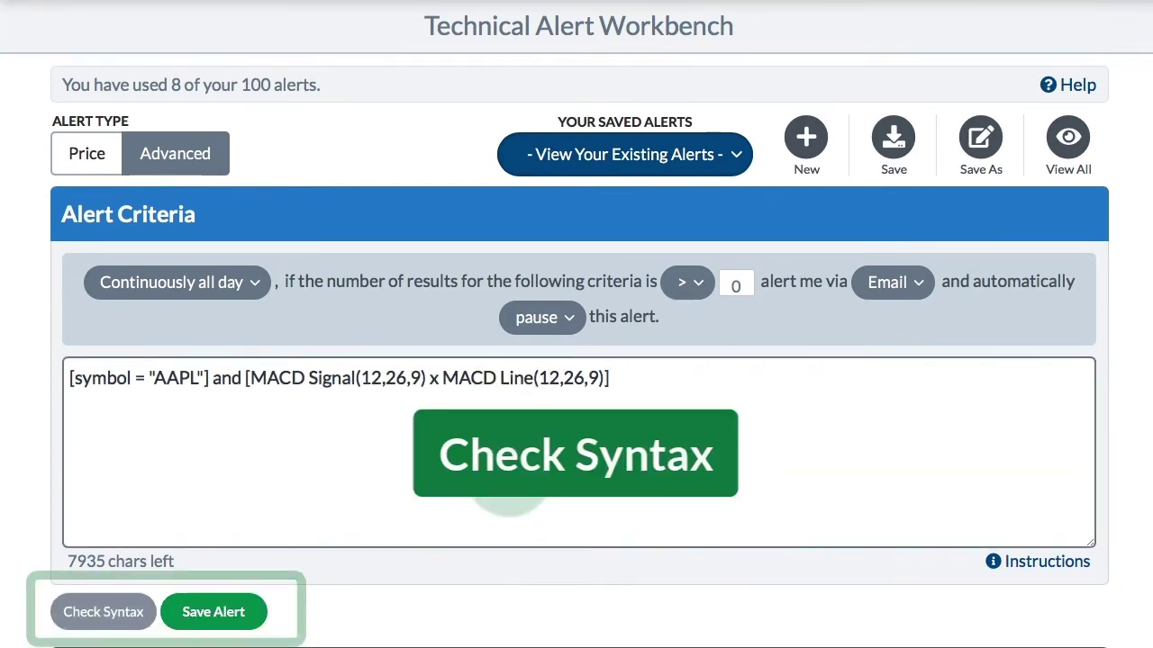
click(95, 612)
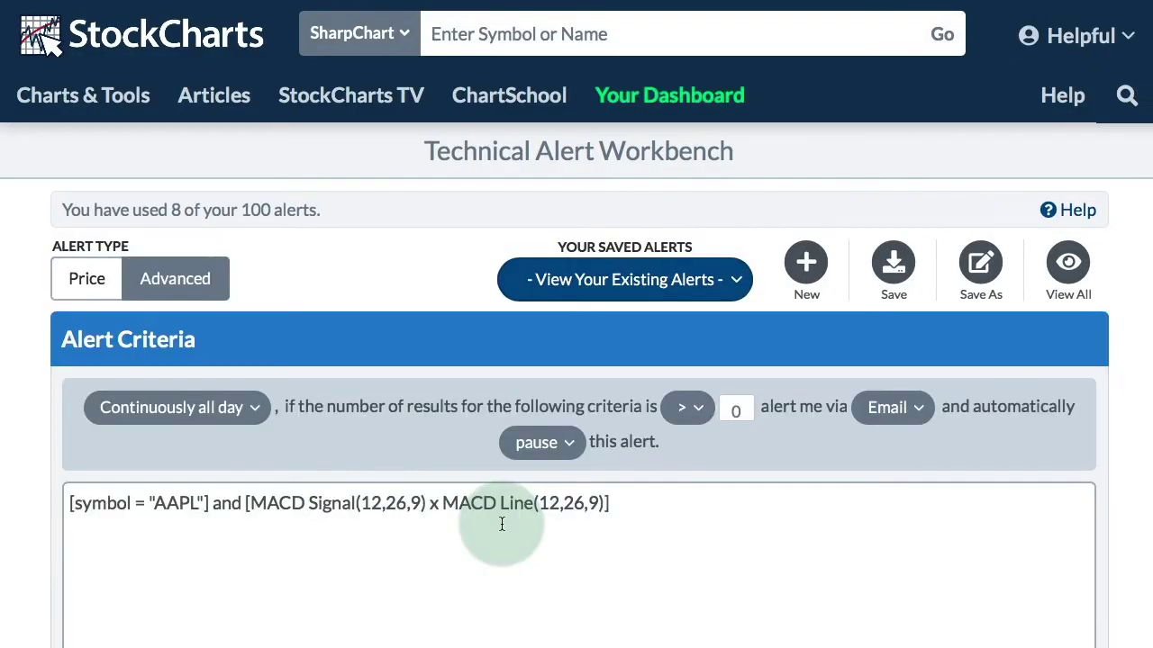
Save the criteria as a new alert named 'AAPL MACD Signal LIne Cross'.
scroll(501, 524, down, 2)
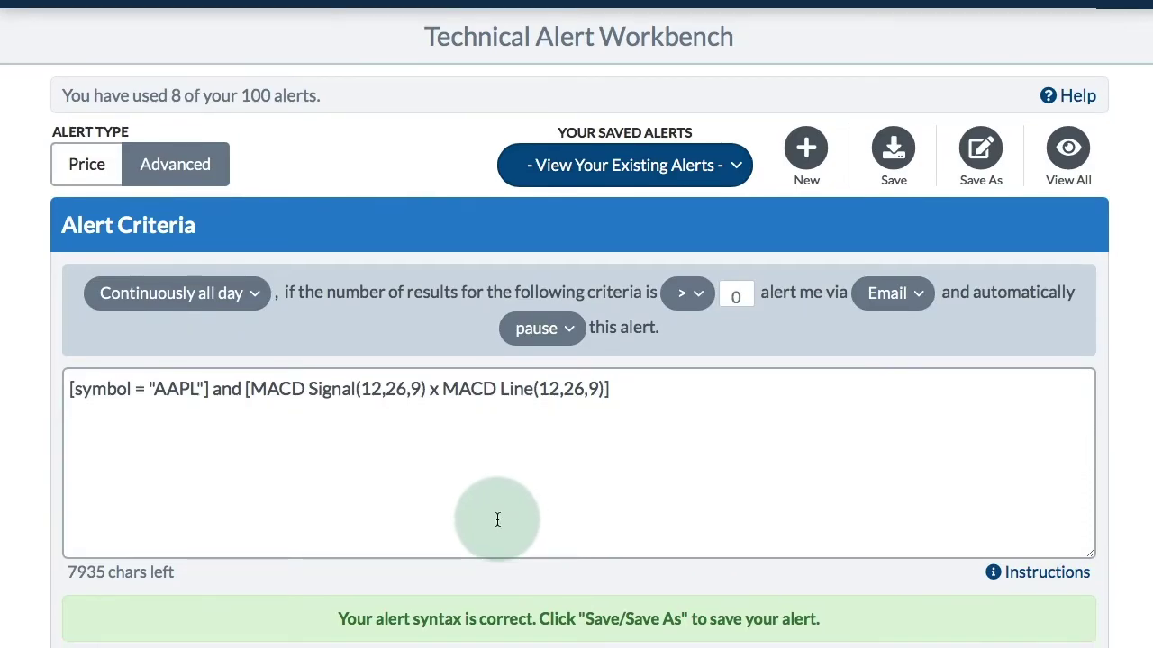
scroll(497, 520, down, 2)
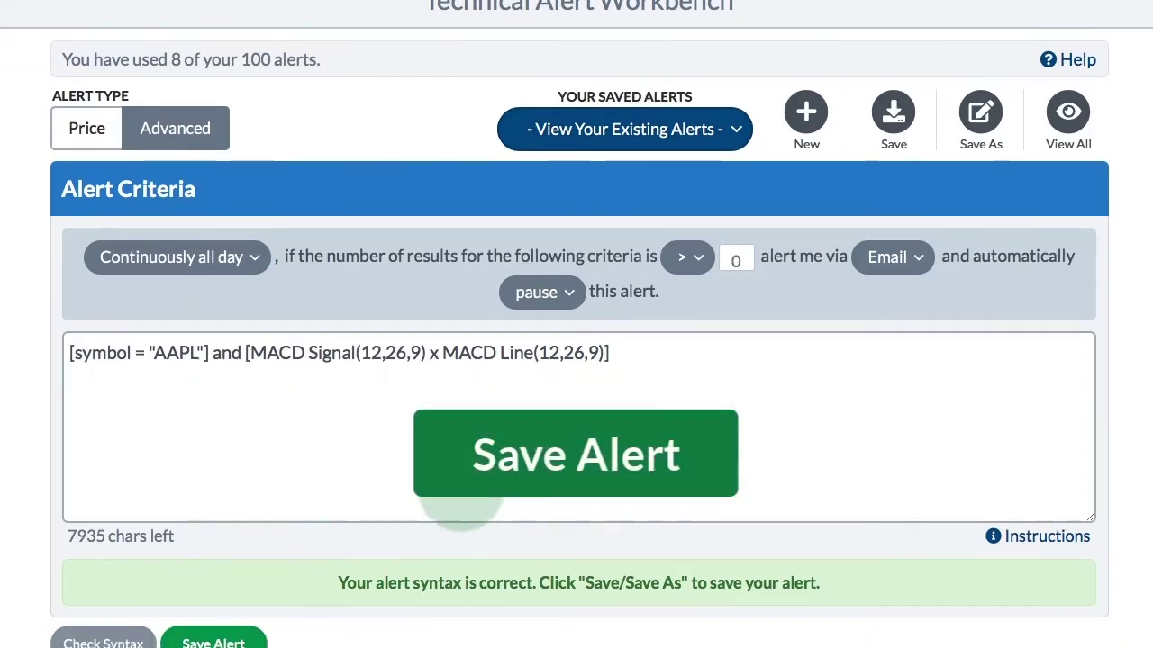
click(892, 118)
key(BackSpace)
text(AAPL MACD Signal LIne Cross)
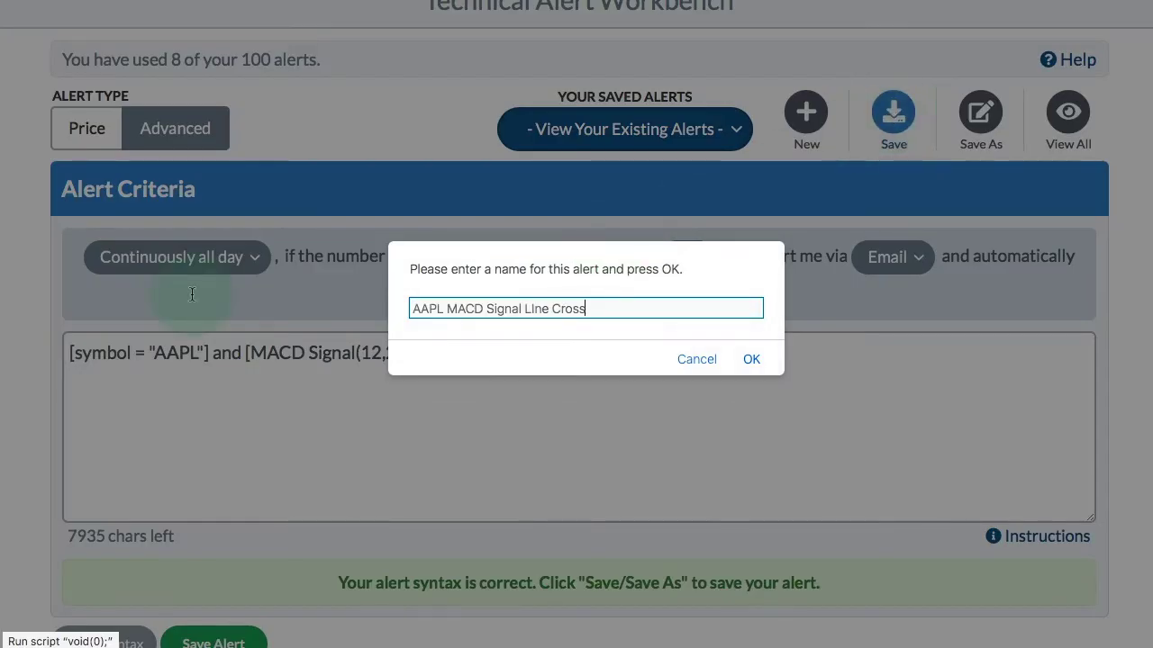
click(752, 359)
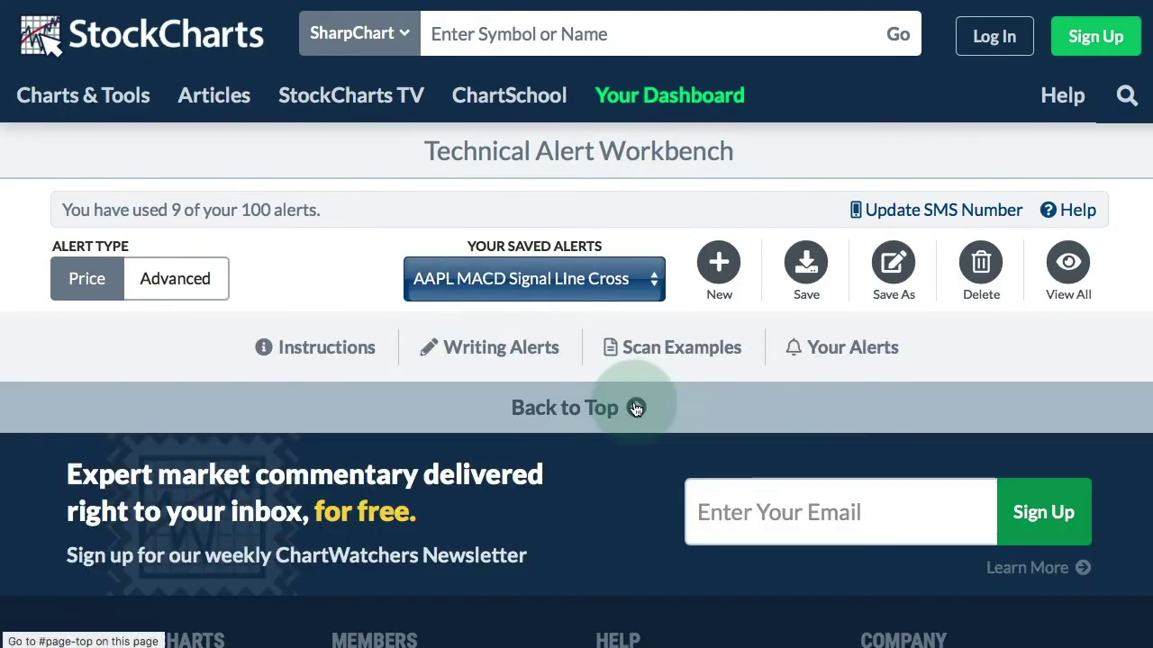
Keep Continuously all day timing, deliver via Workbench, continue after triggering, and save the alert.
scroll(632, 400, down, 3)
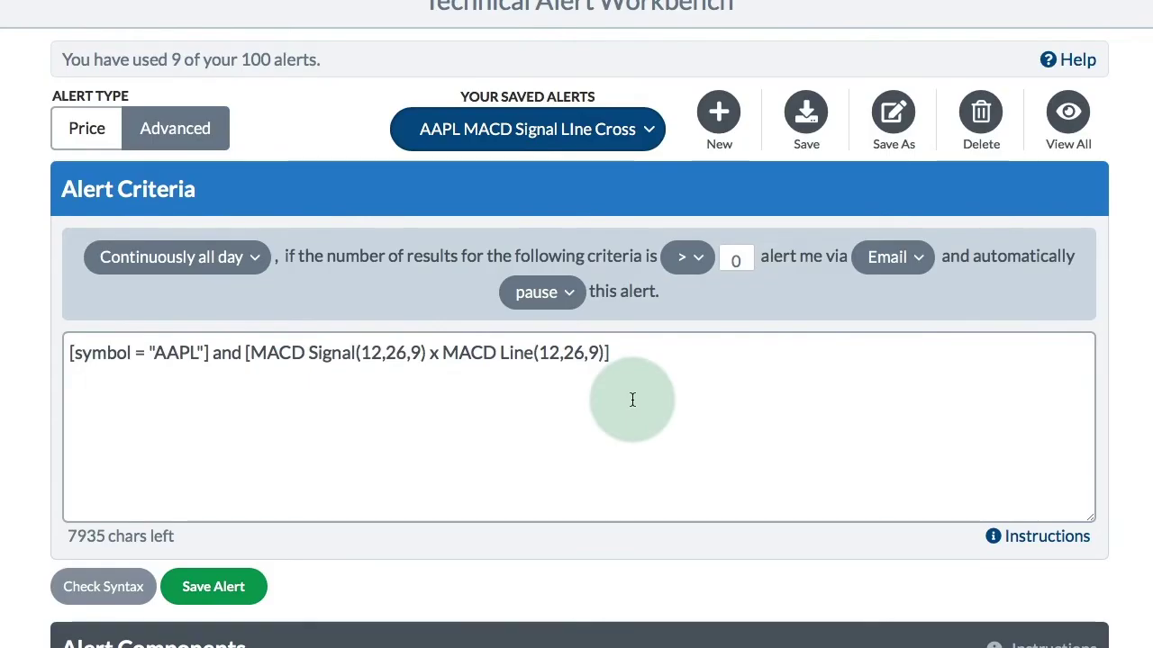
scroll(632, 399, down, 1)
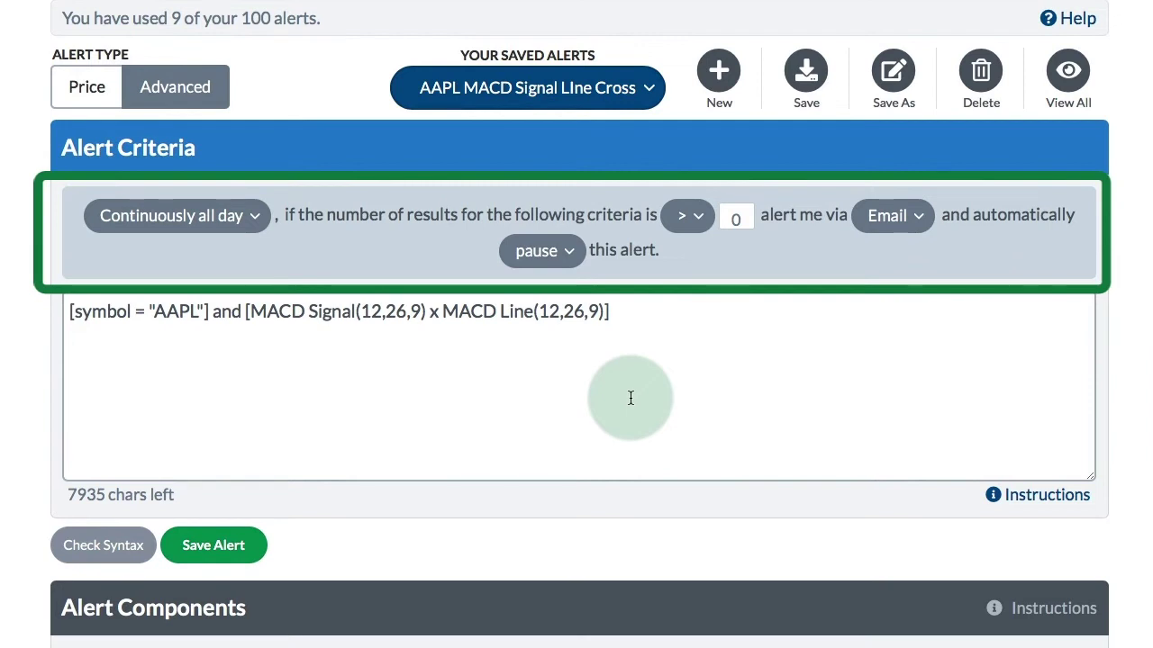
click(203, 221)
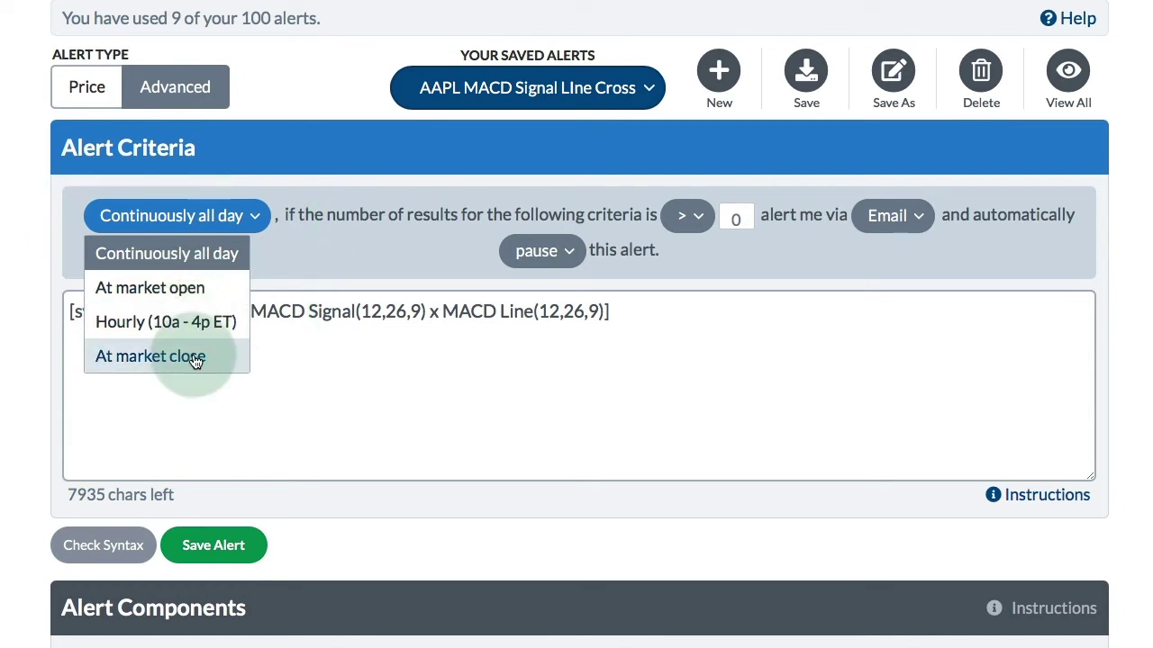
click(180, 253)
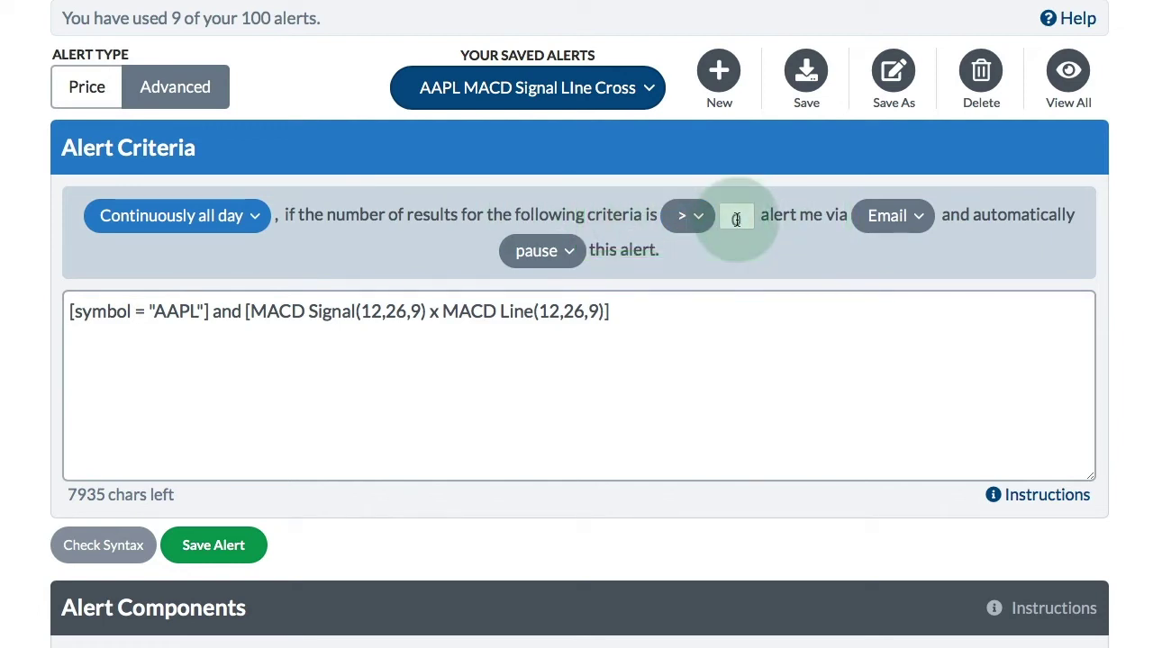
click(896, 225)
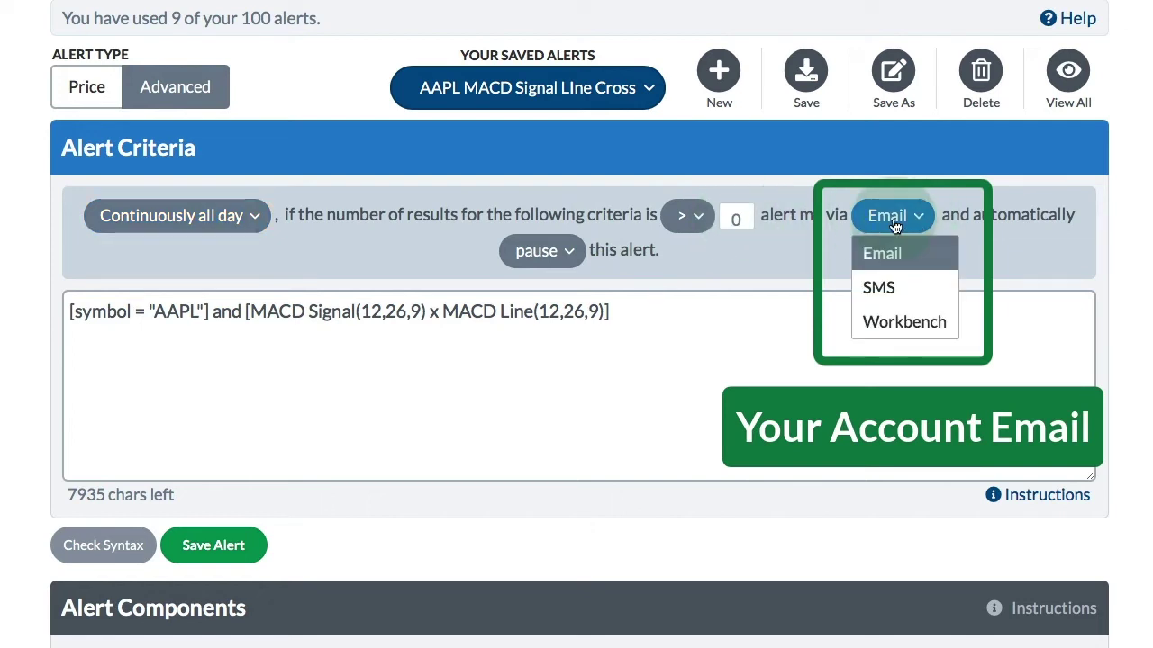
click(888, 324)
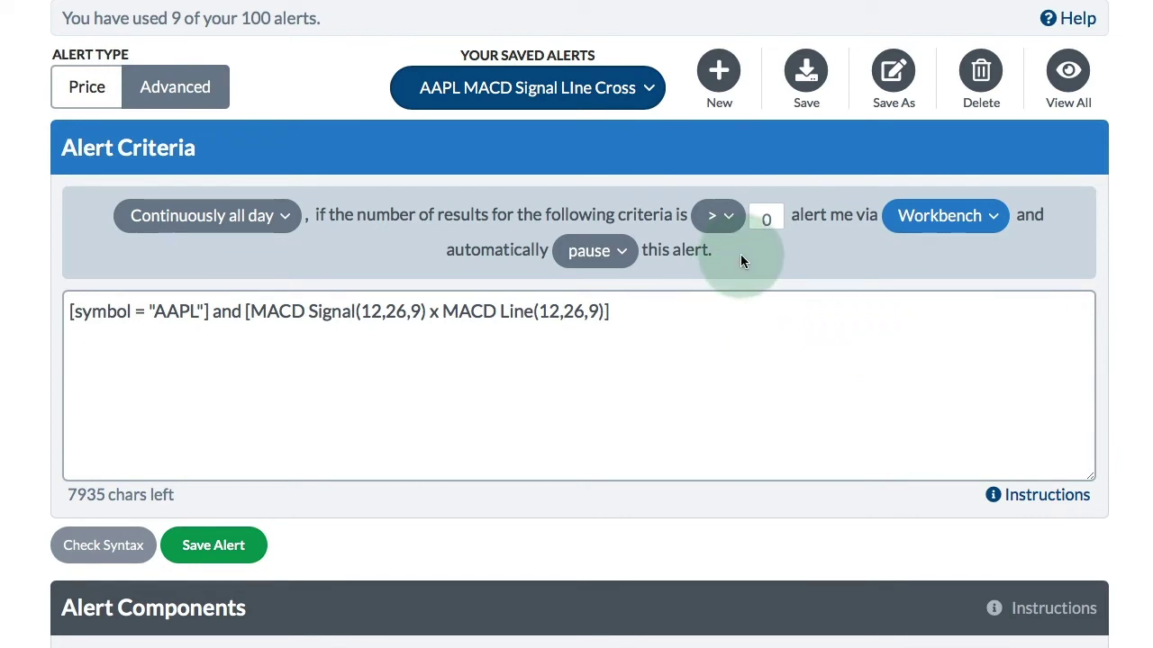
click(594, 259)
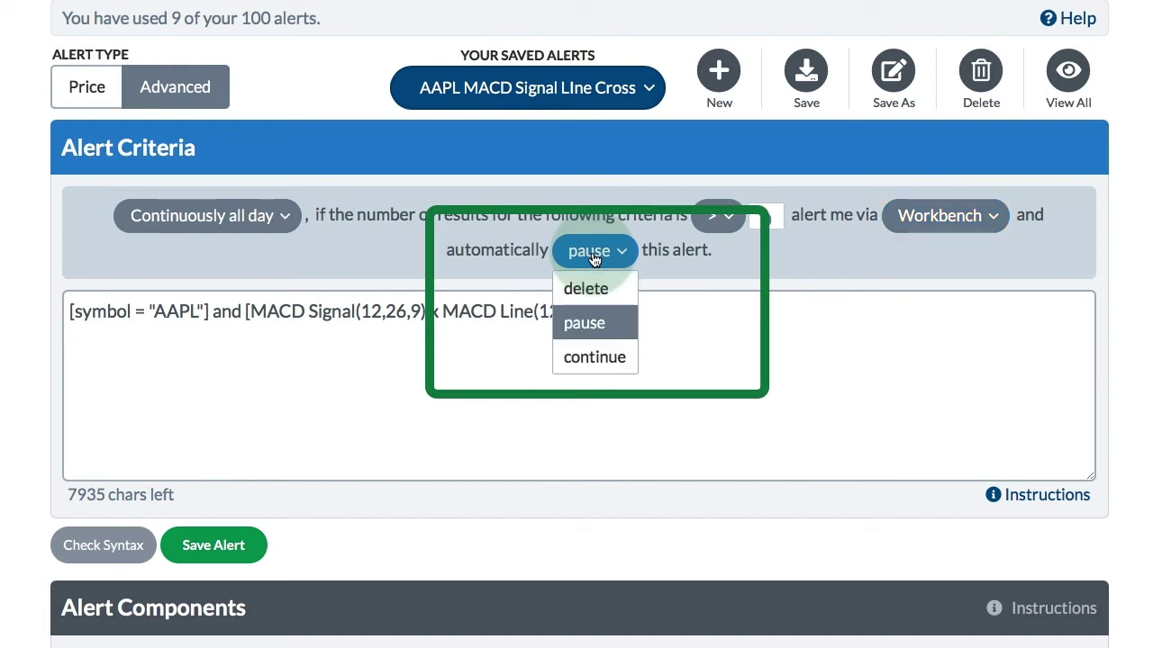
click(589, 355)
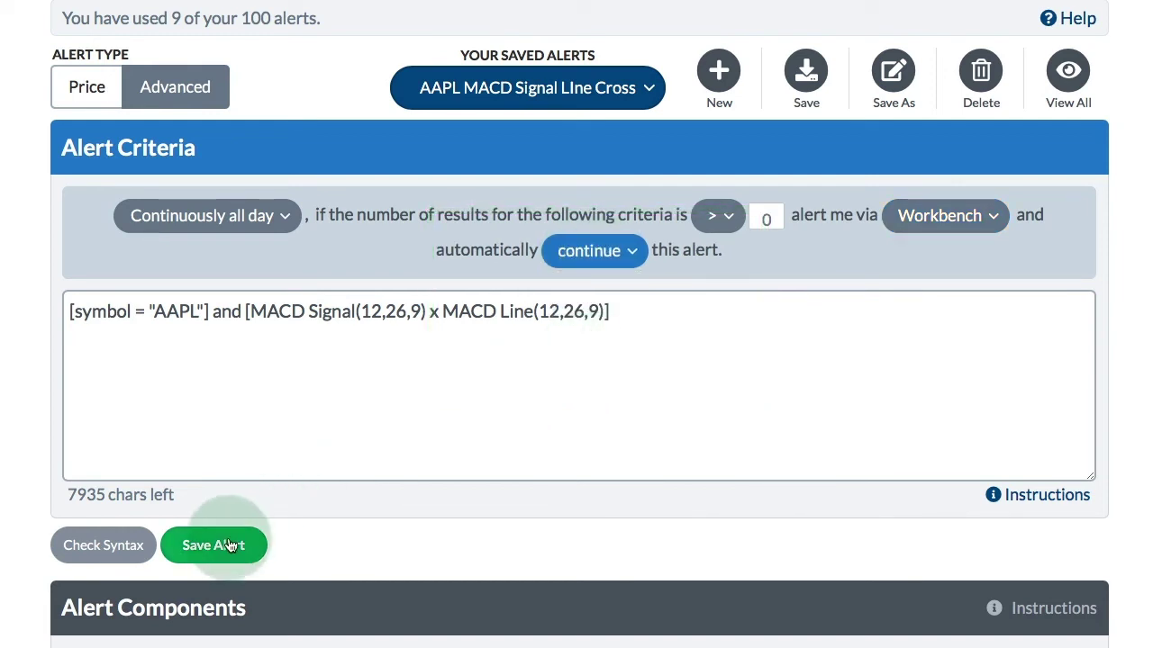
click(265, 546)
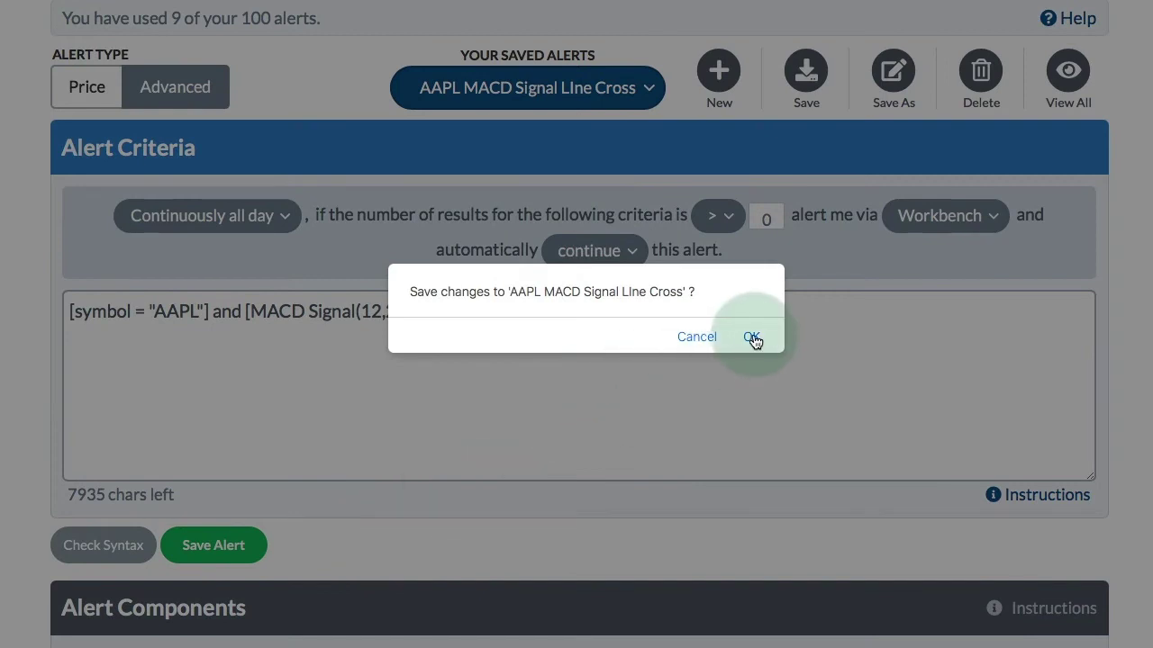
click(752, 337)
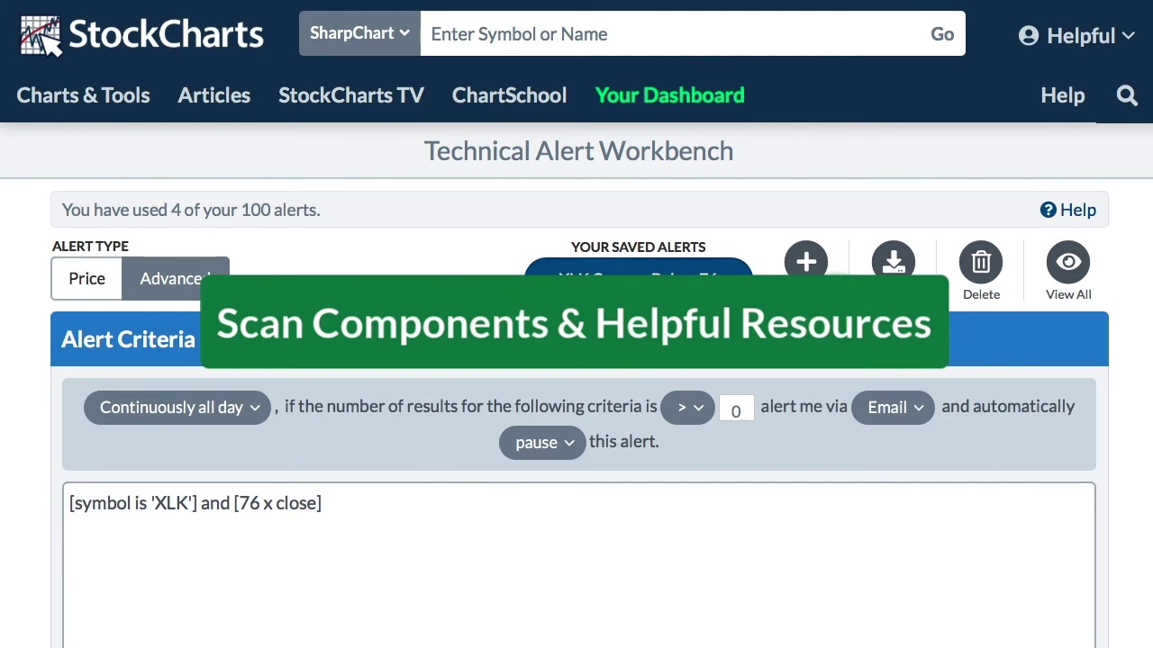
scroll(577, 360, down, 3)
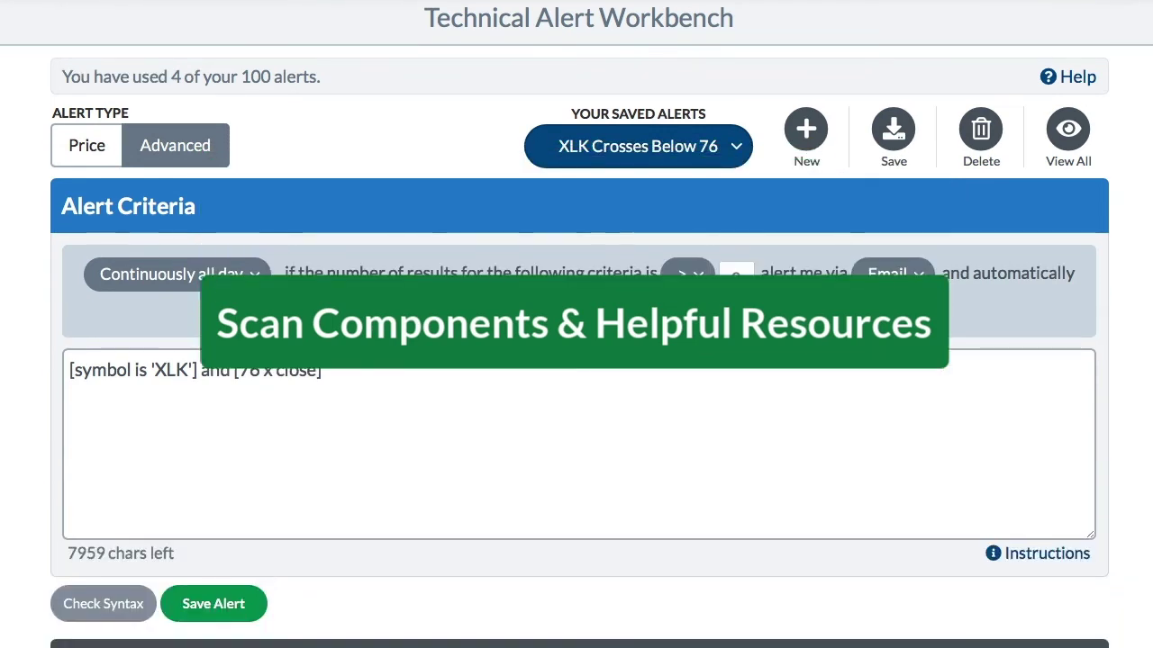
scroll(577, 360, down, 2)
scroll(841, 457, down, 8)
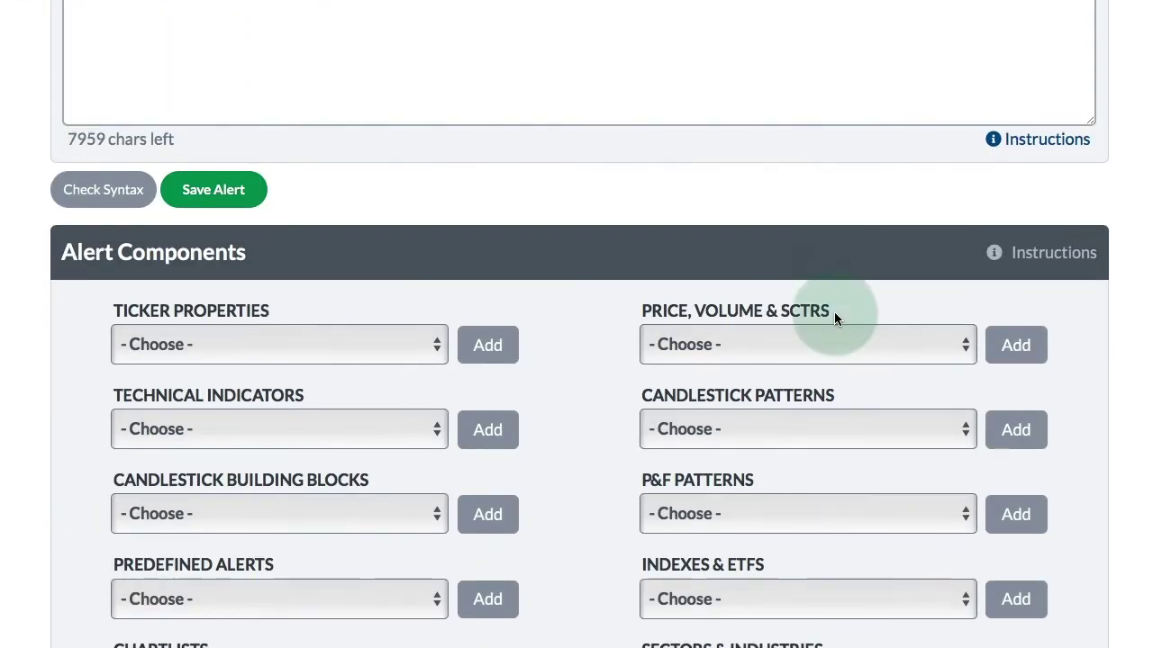
scroll(834, 312, down, 3)
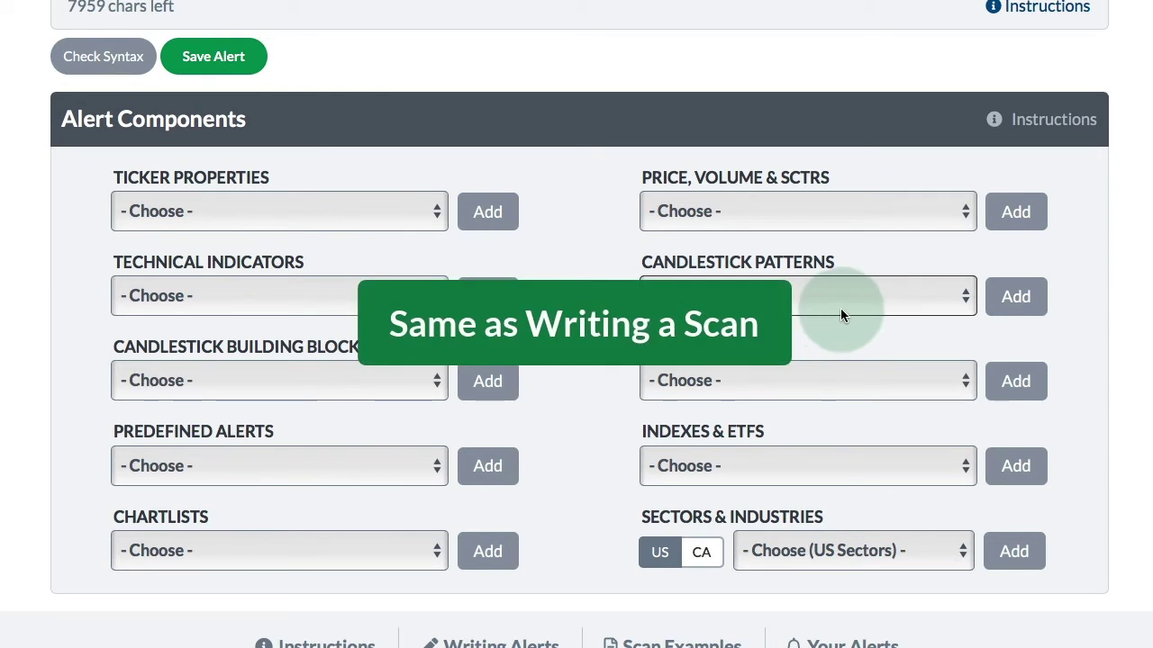
click(191, 300)
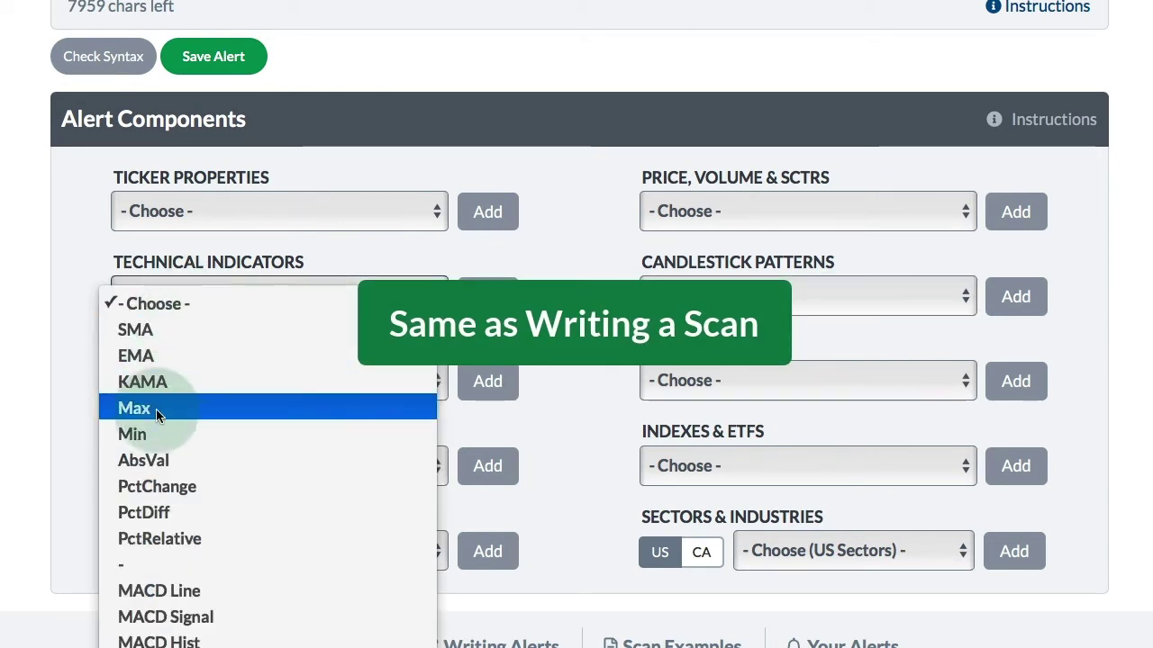
click(603, 361)
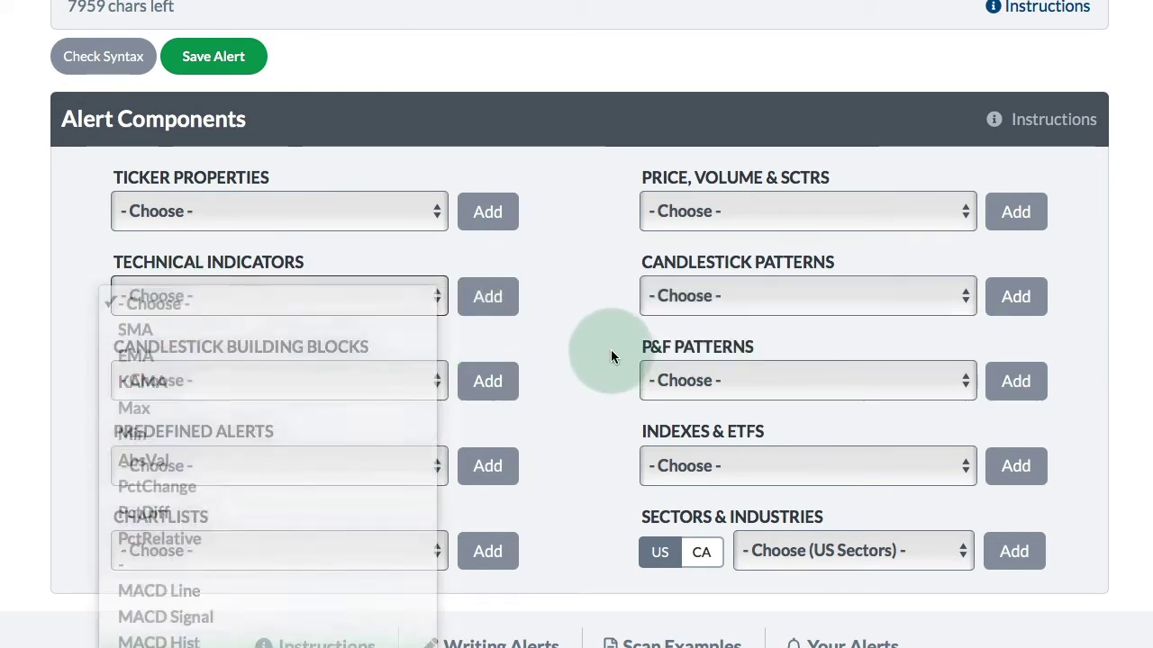
click(708, 301)
click(567, 372)
scroll(598, 432, down, 1)
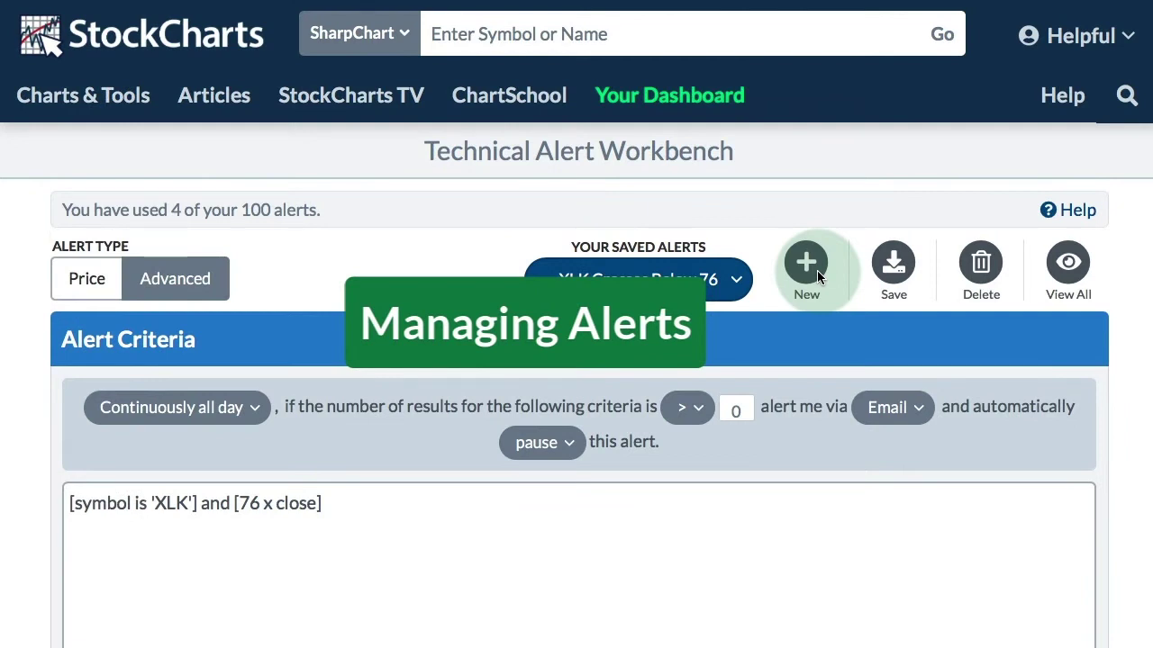
Open the Alert Center via View All and review the QQQ and XLK price alerts.
click(817, 270)
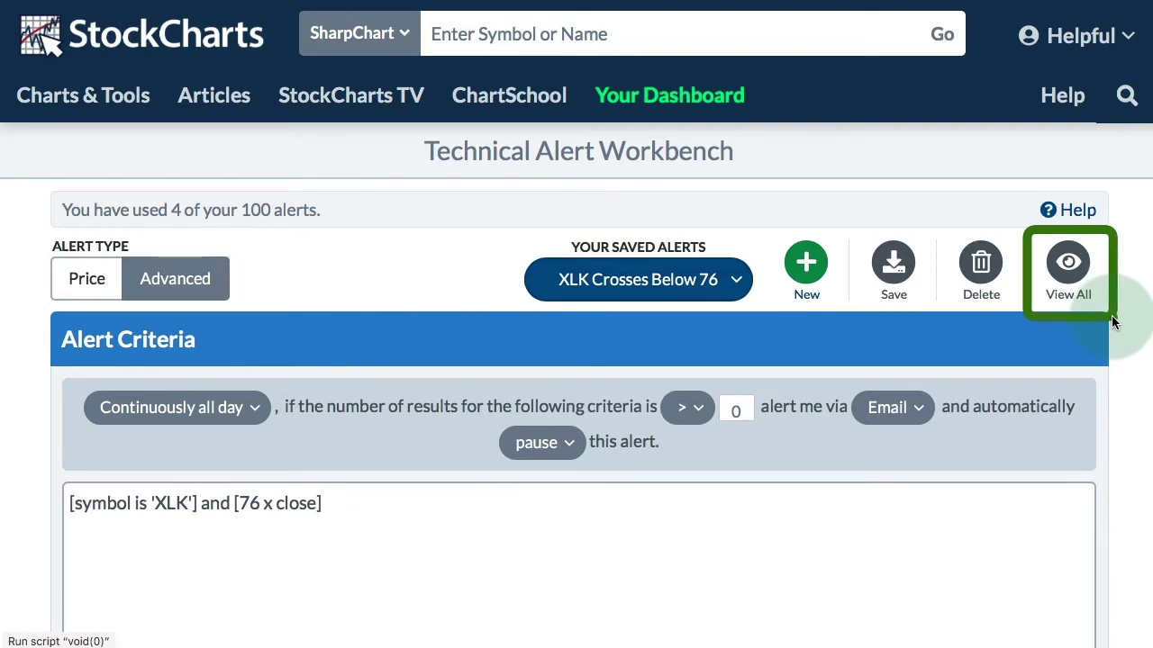
click(1068, 262)
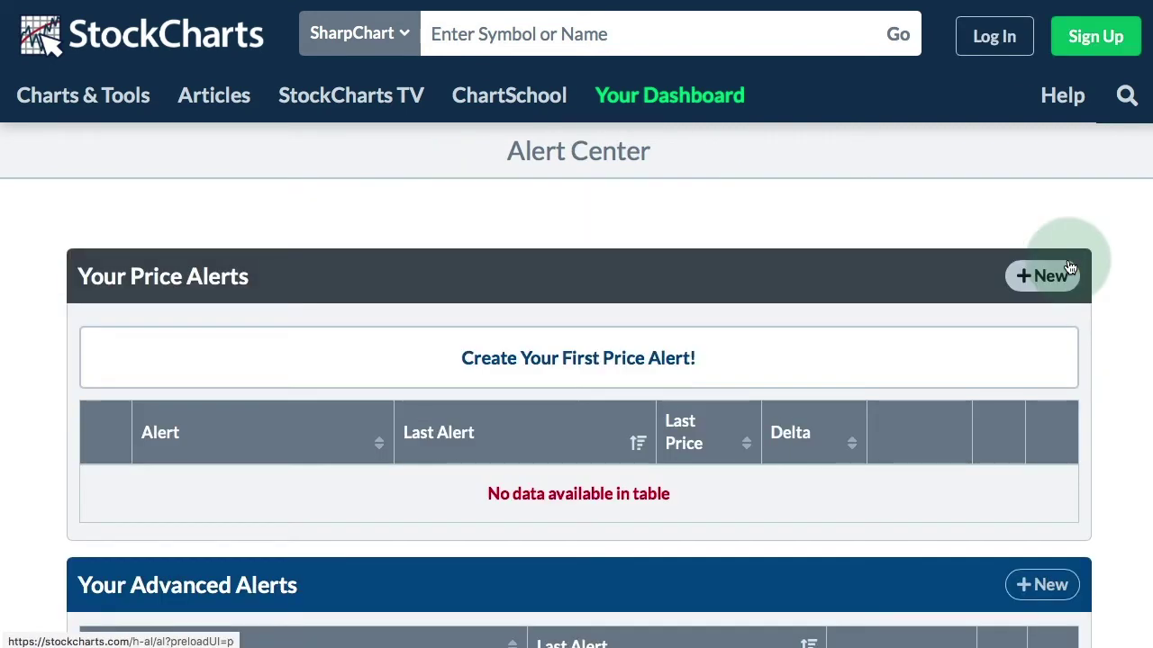
scroll(851, 440, down, 3)
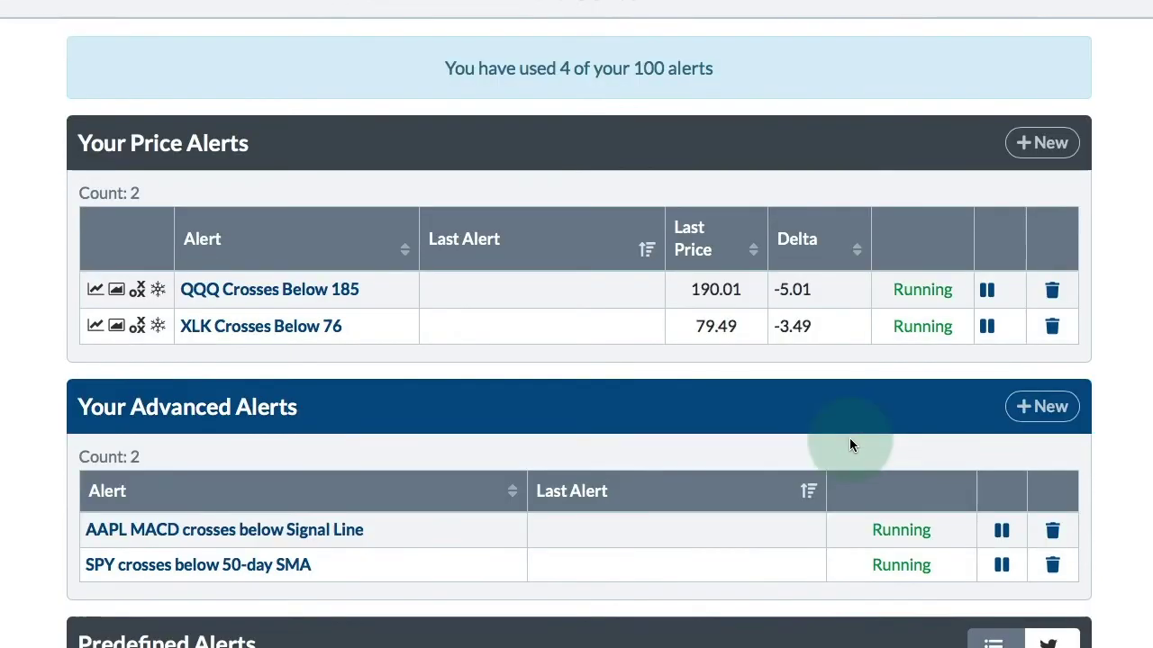
scroll(849, 438, down, 2)
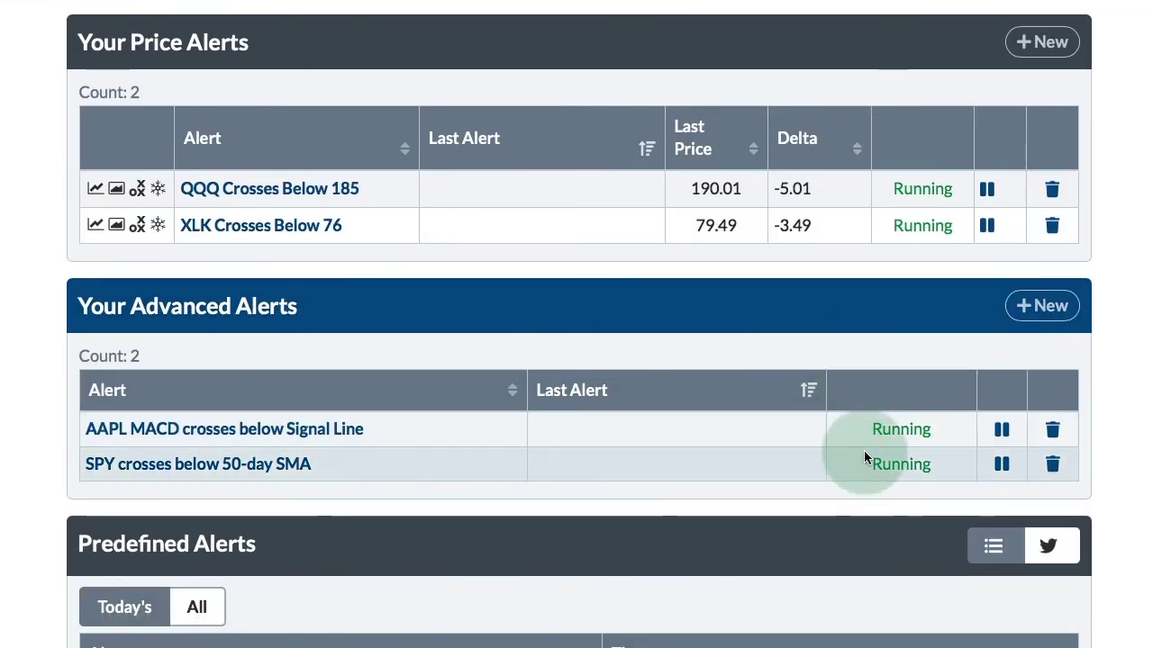
mouse_move(294, 196)
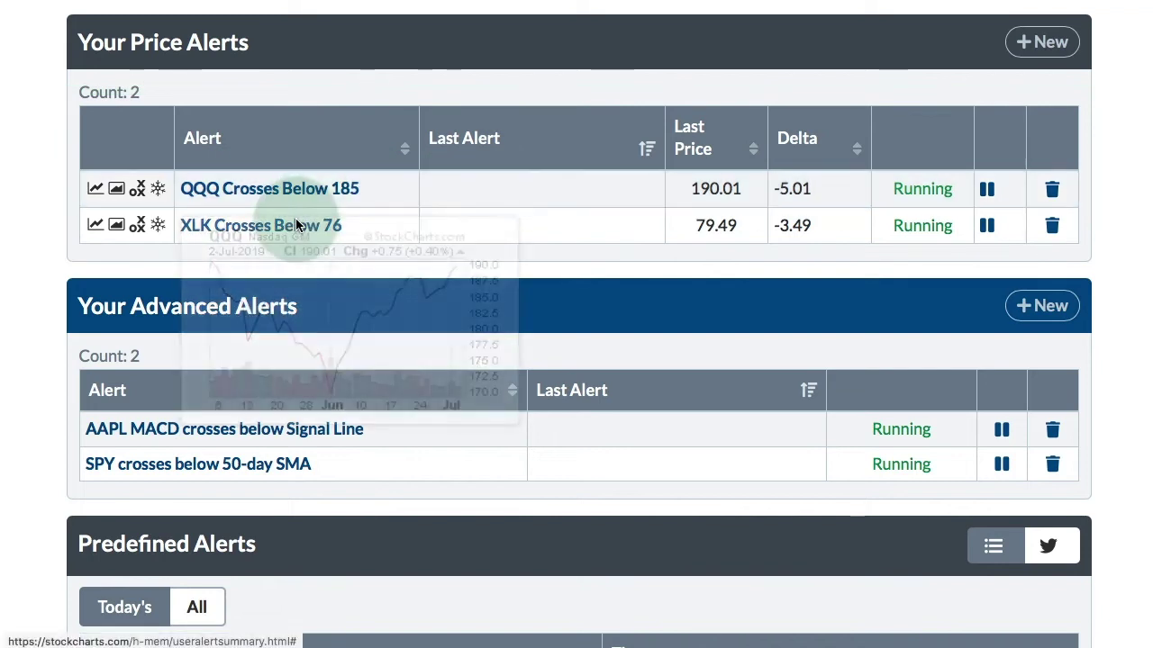
mouse_move(296, 231)
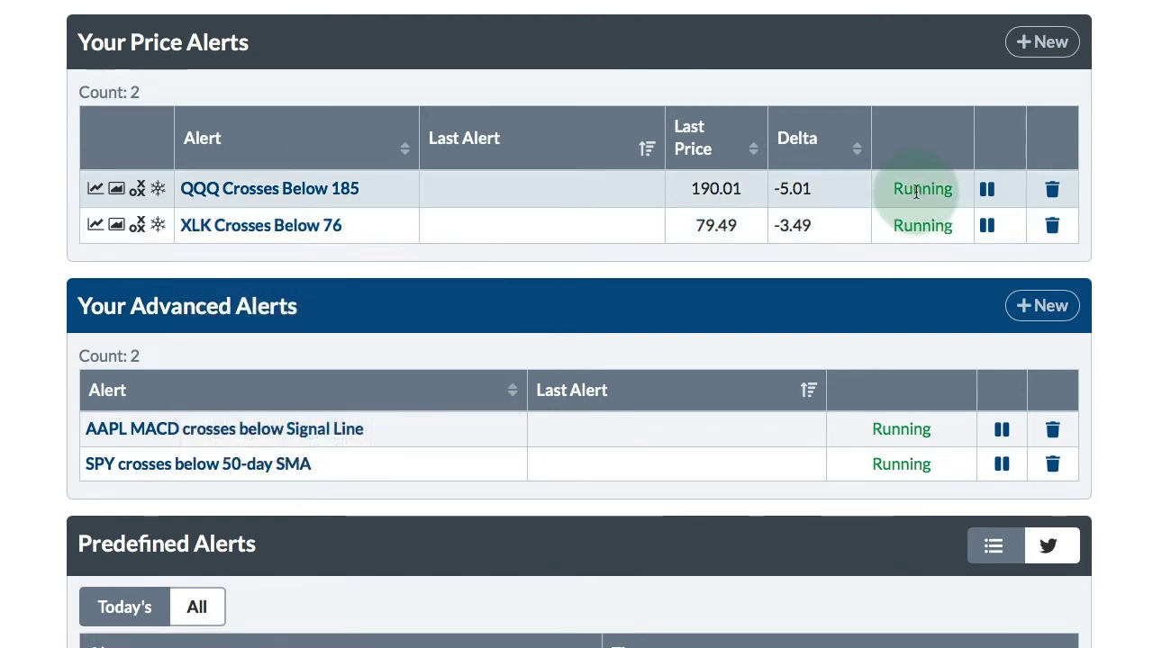
click(987, 191)
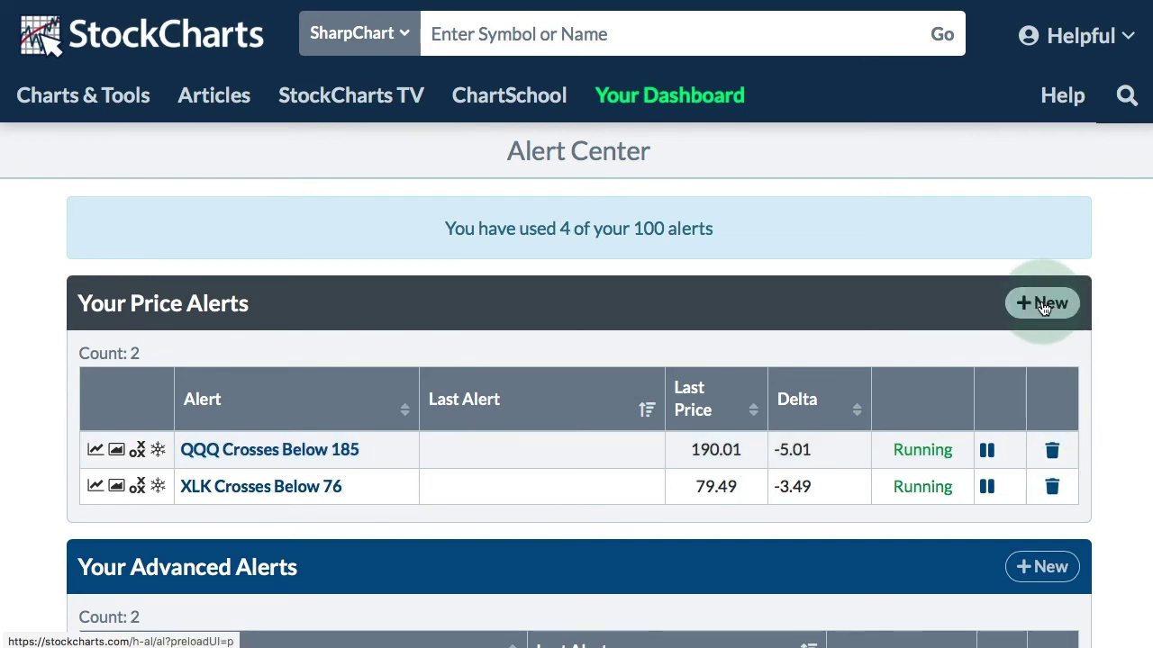
scroll(852, 424, down, 3)
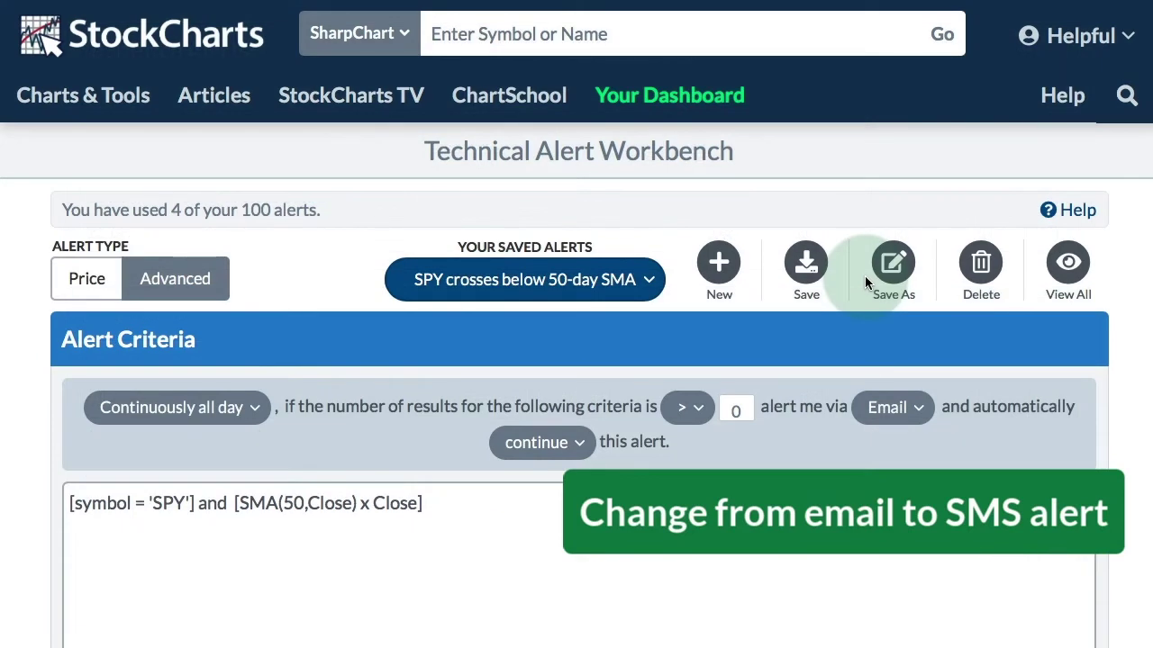
click(866, 278)
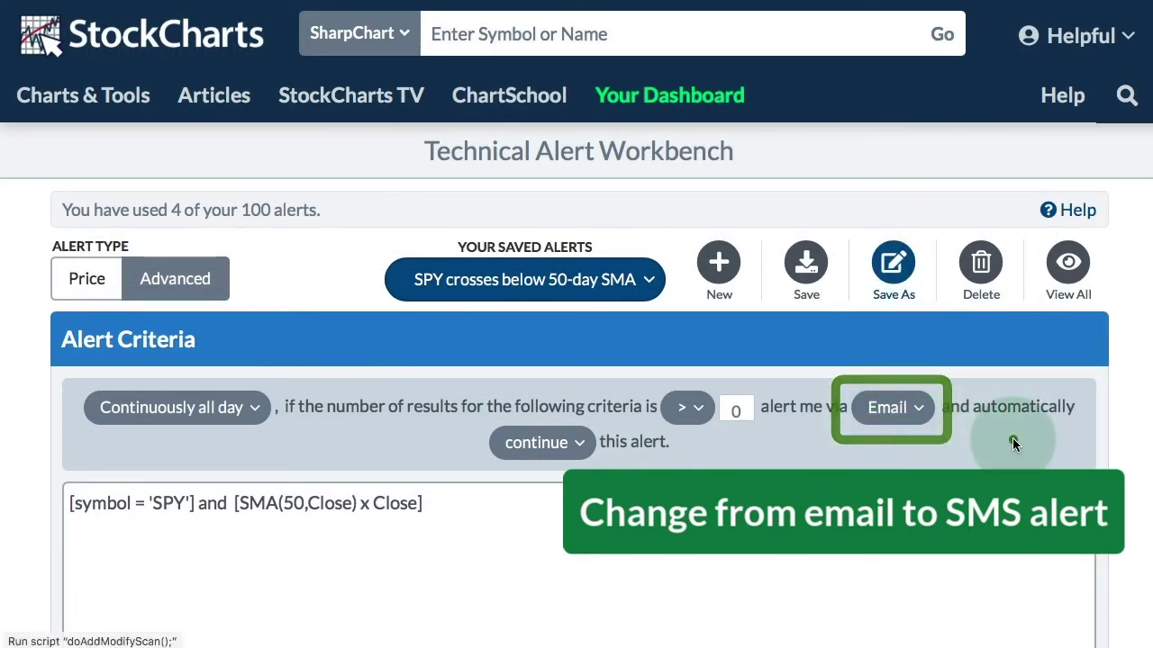
Change the SPY alert's delivery to SMS and cancel the Update SMS Number form unchanged.
click(908, 409)
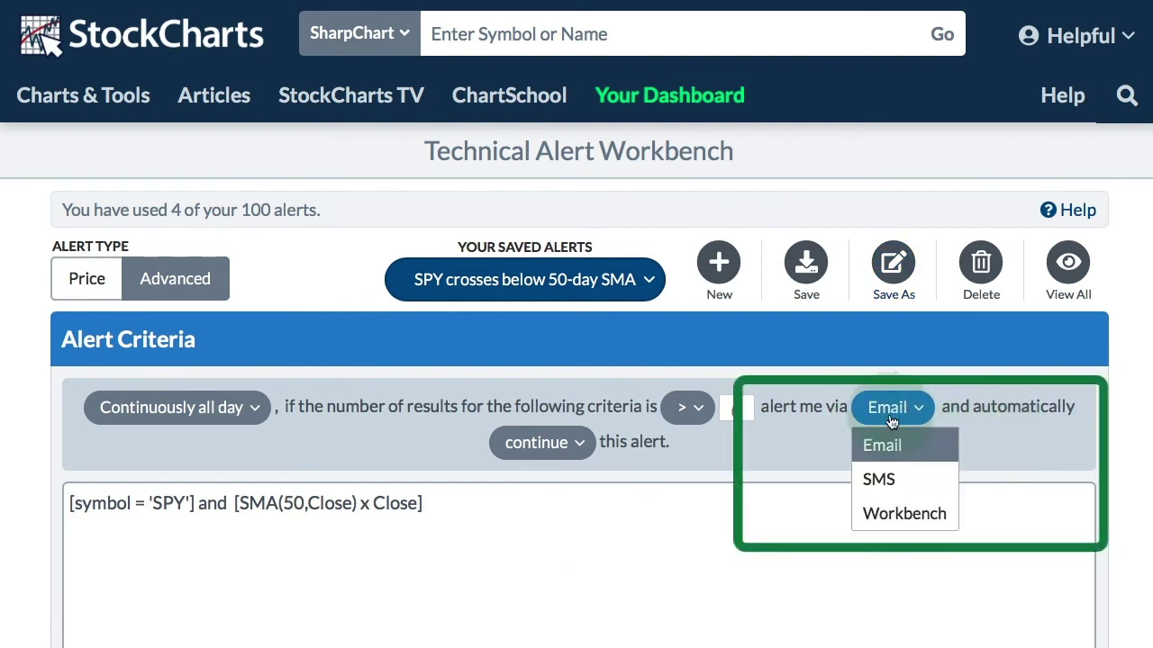
click(878, 477)
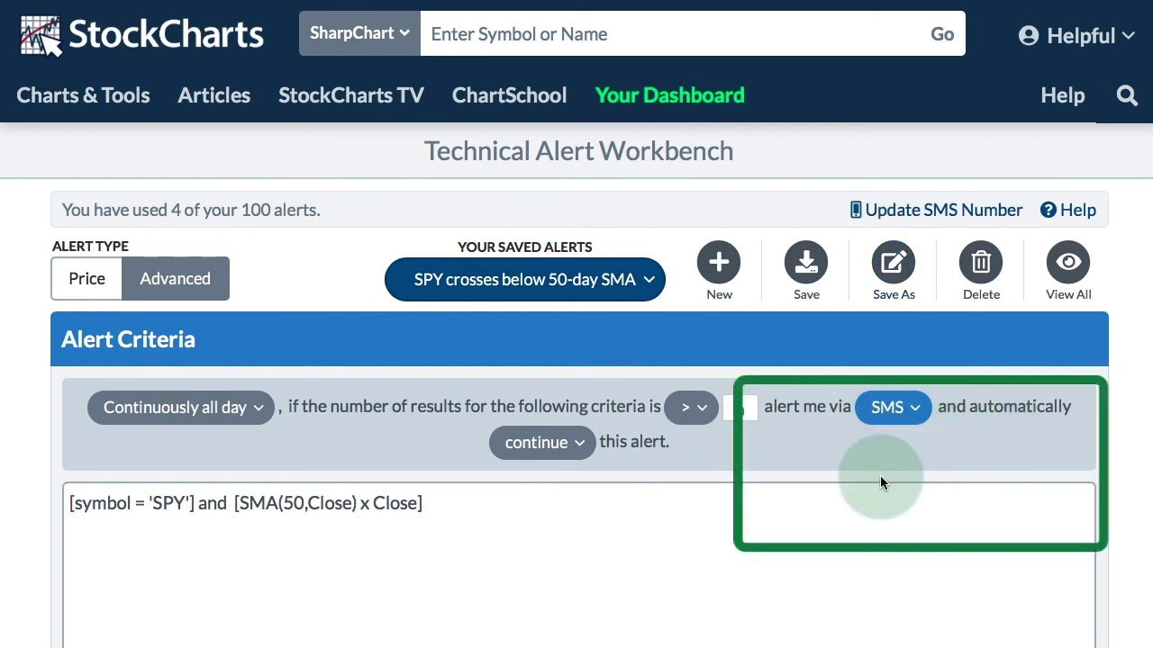
click(963, 434)
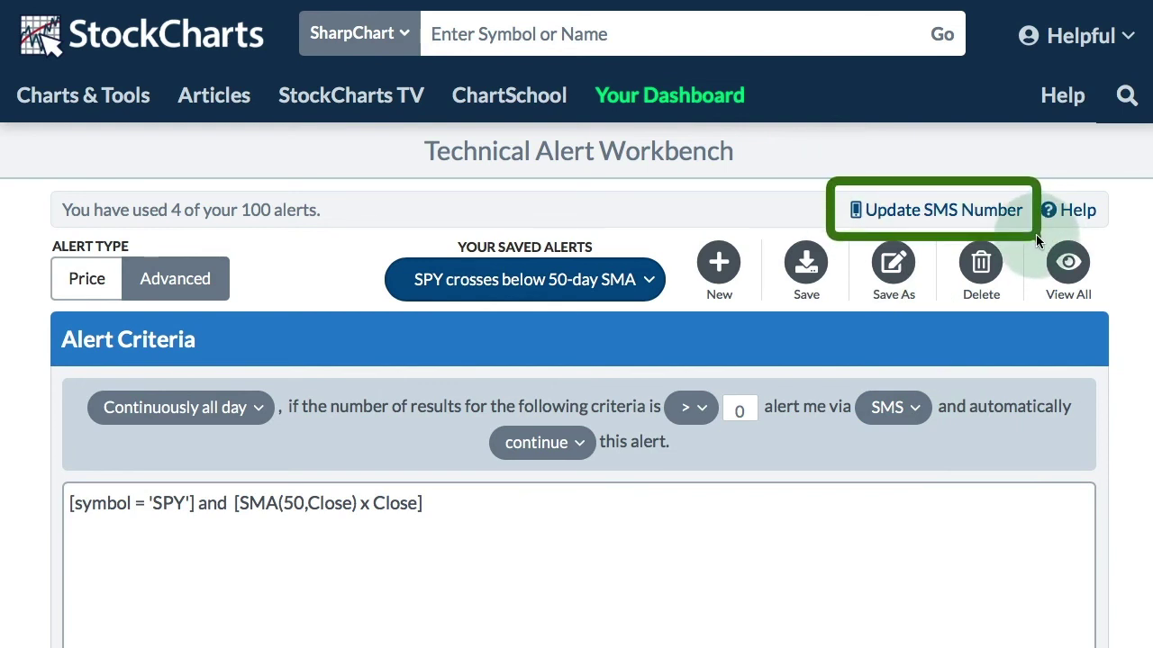
click(958, 209)
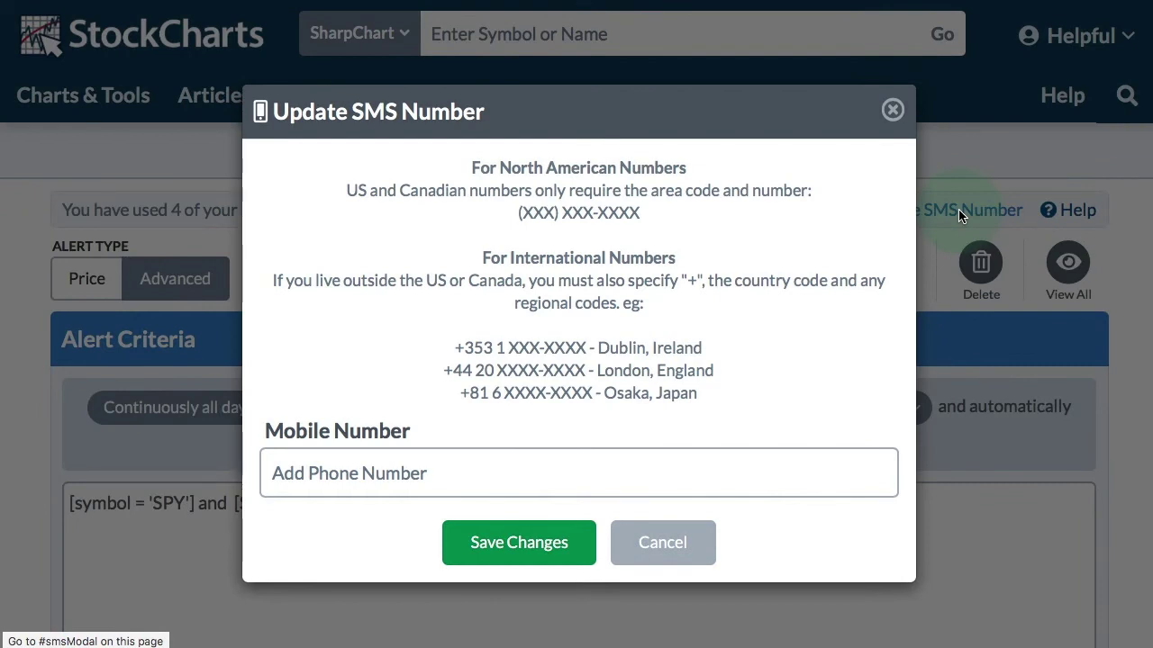
click(663, 550)
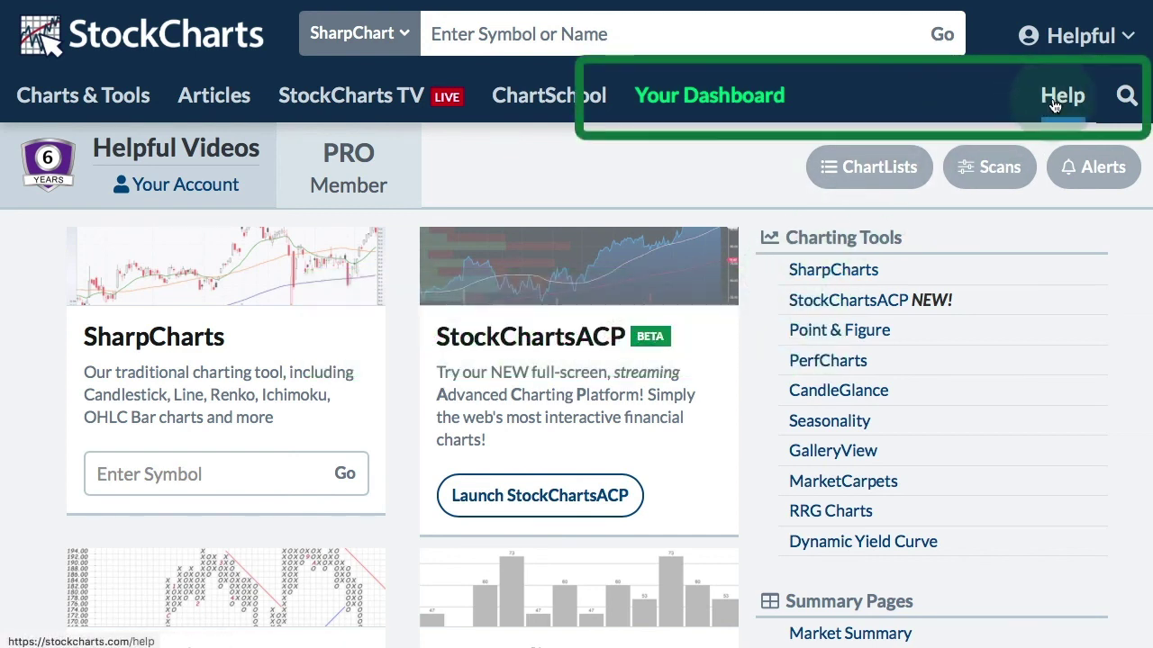
Search the site for 'technical alerts' and open the Technical Alerts support article from the results.
click(1125, 99)
click(844, 93)
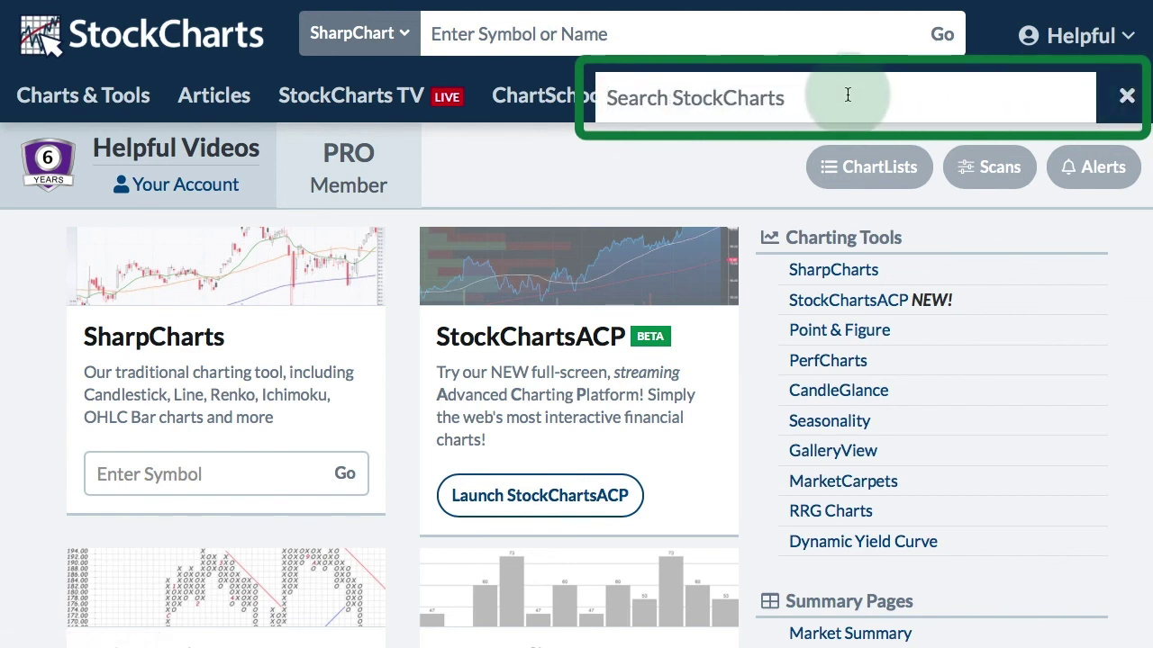
text(technical alerts)
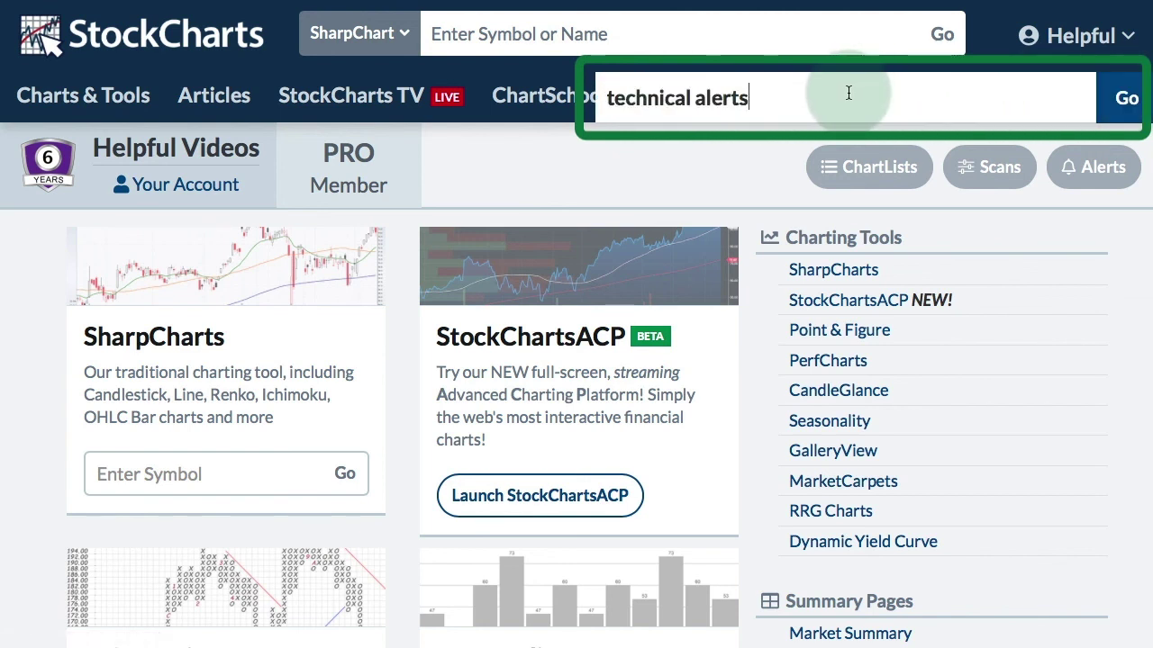
key(Return)
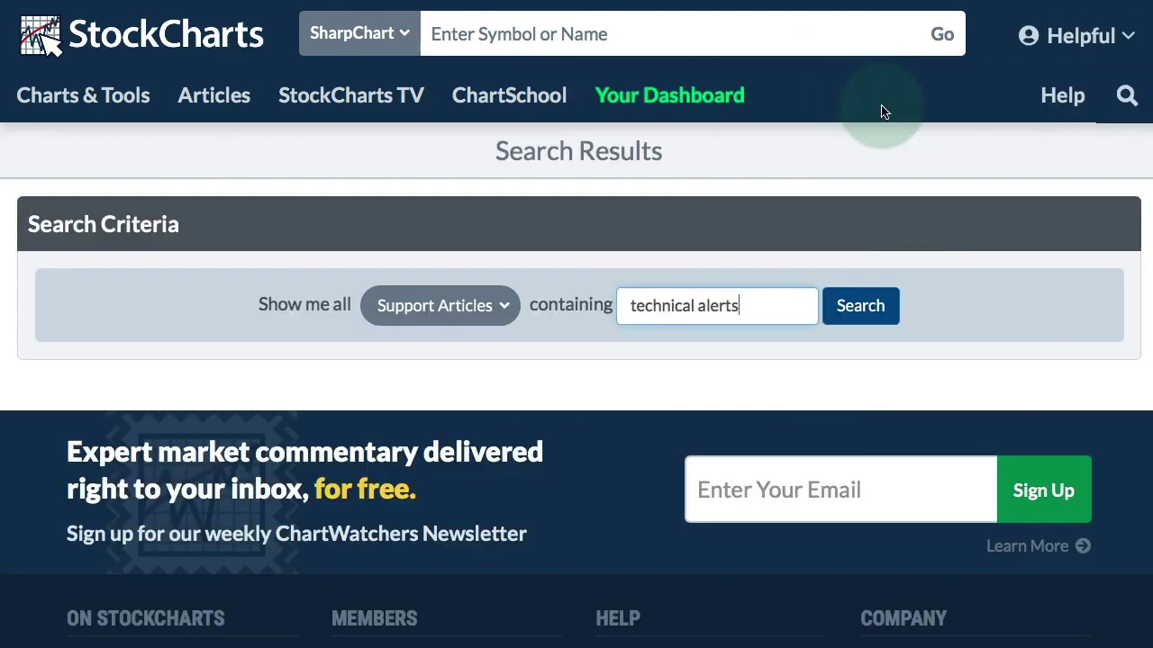
scroll(873, 270, down, 1)
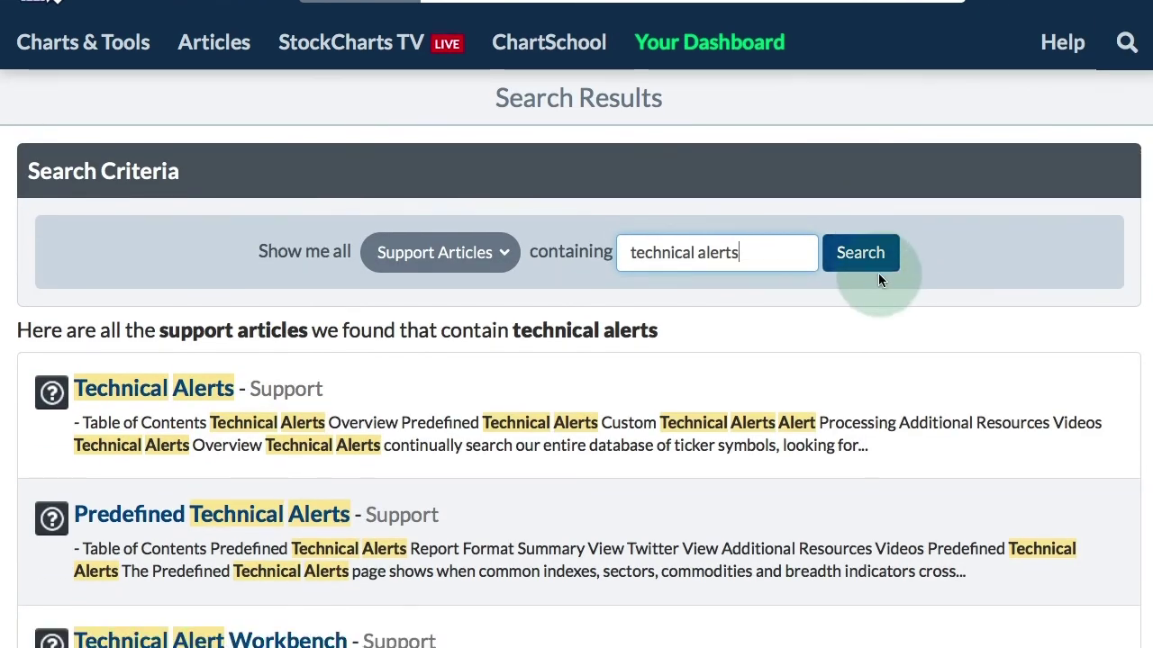
click(595, 388)
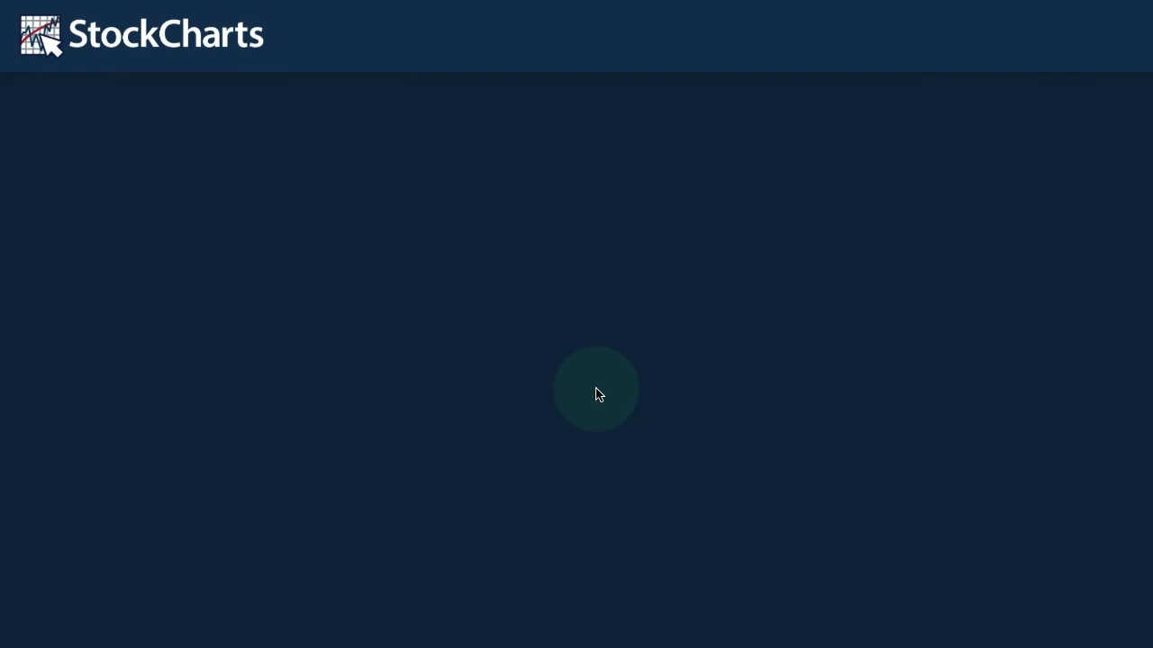